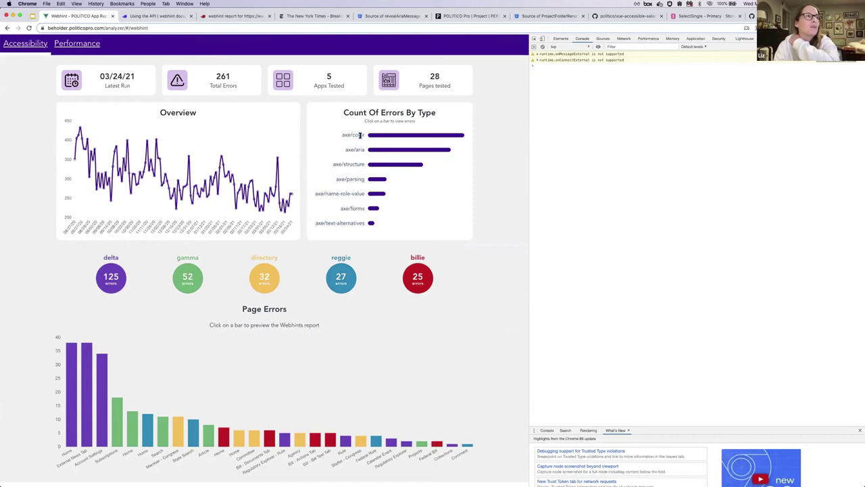
Review the delta app's axe/color errors, highlighting the first error's description and its offending code snippet, and close the error details.
double_click(360, 134)
click(399, 136)
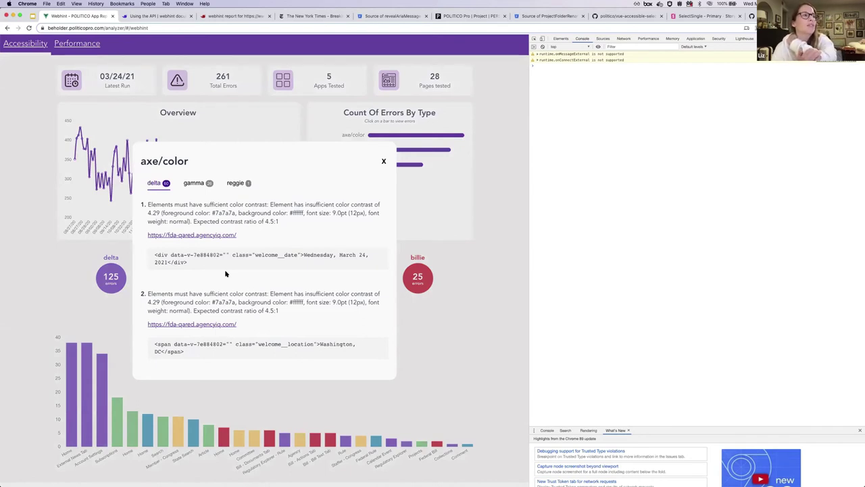
drag(149, 204, 329, 218)
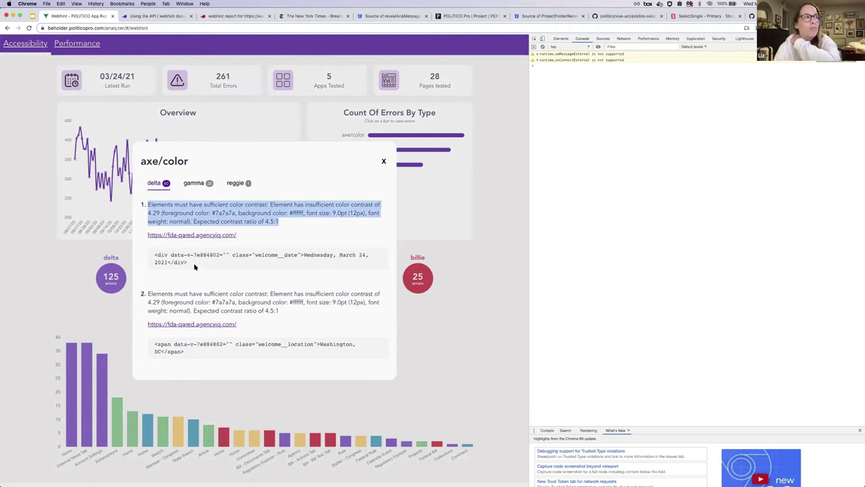
drag(196, 265, 153, 258)
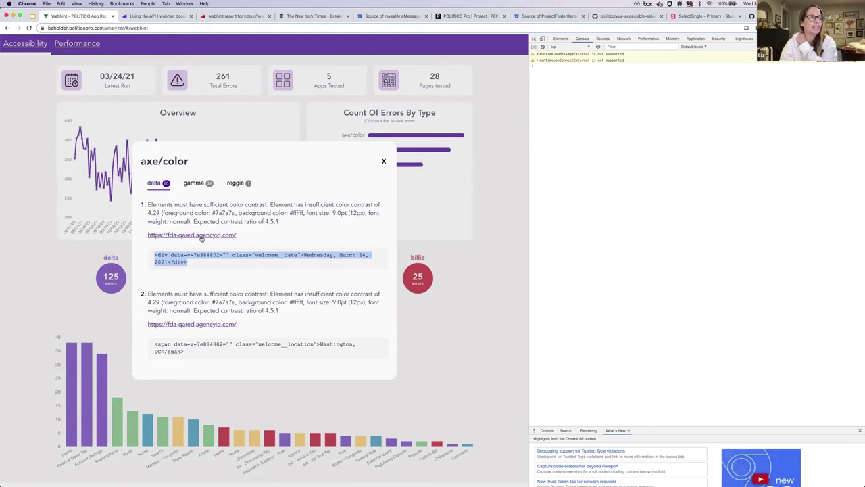
click(383, 162)
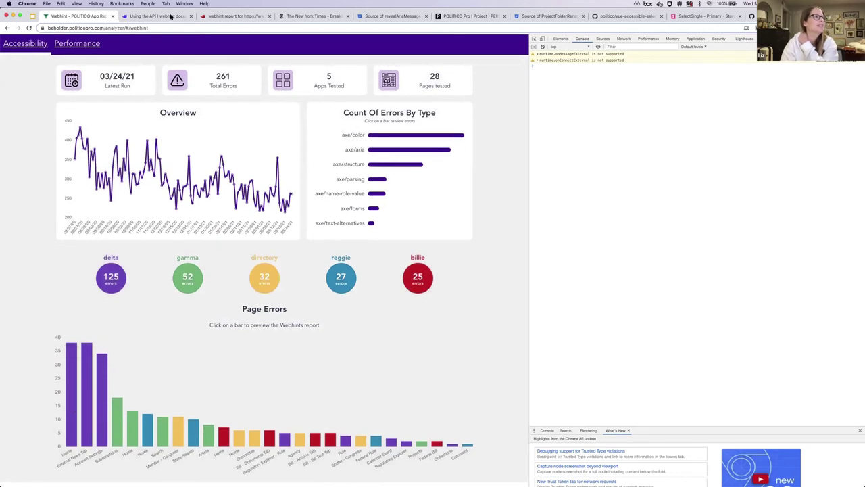
Look over the webhint scan report and API documentation, and go to the online scanner section on the webhint home page.
click(246, 15)
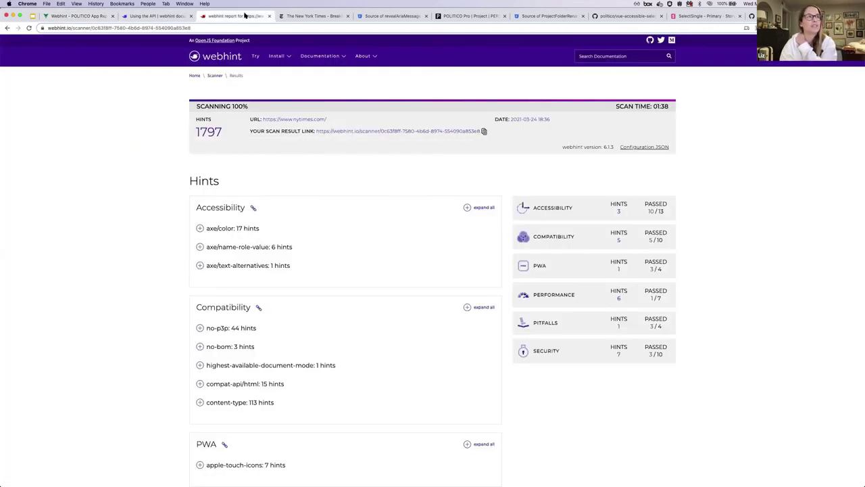
click(169, 15)
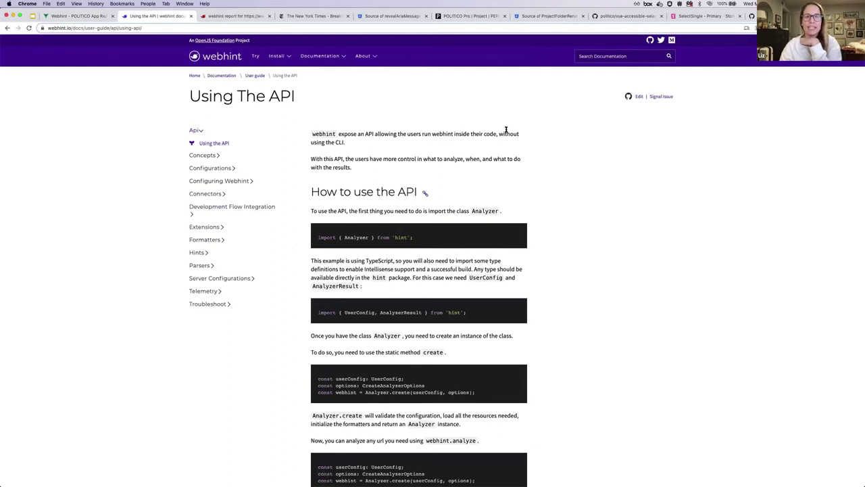
click(237, 17)
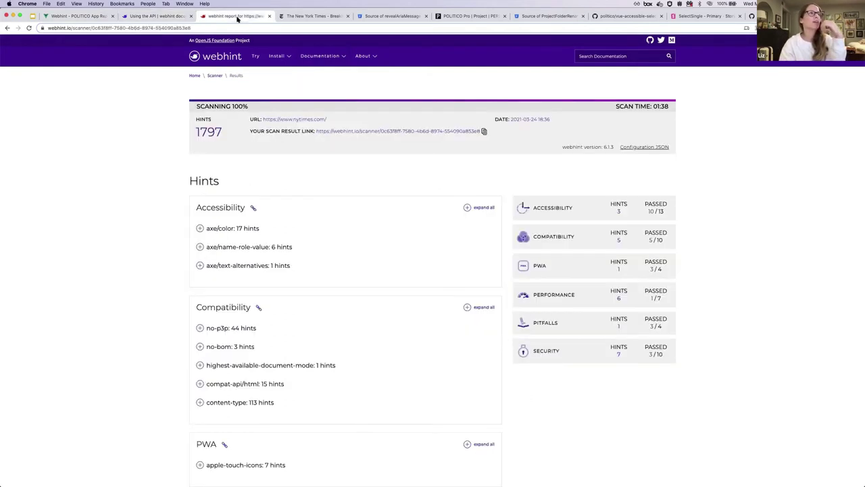
click(181, 16)
click(194, 56)
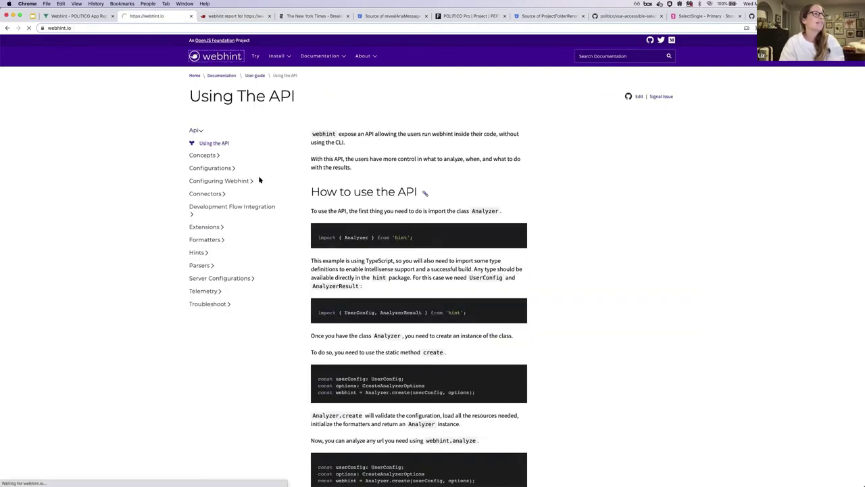
scroll(259, 179, down, 5)
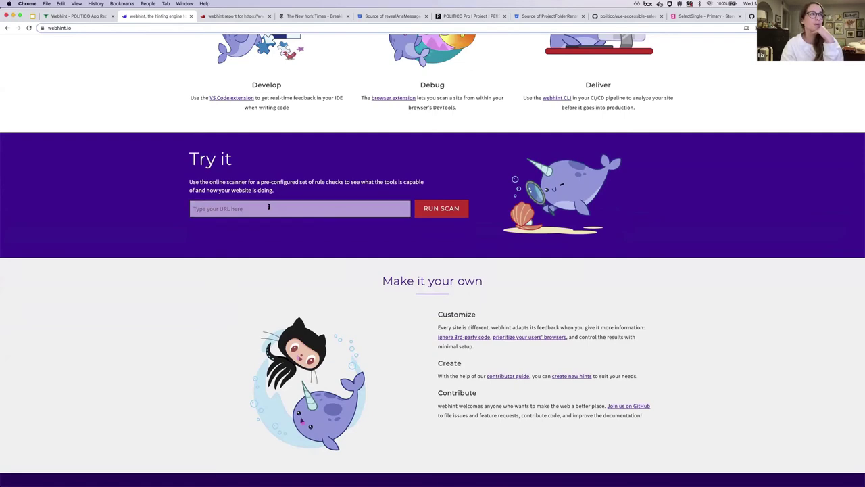
Expand the axe/color accessibility hints in the nytimes.com webhint report and read through them.
click(236, 15)
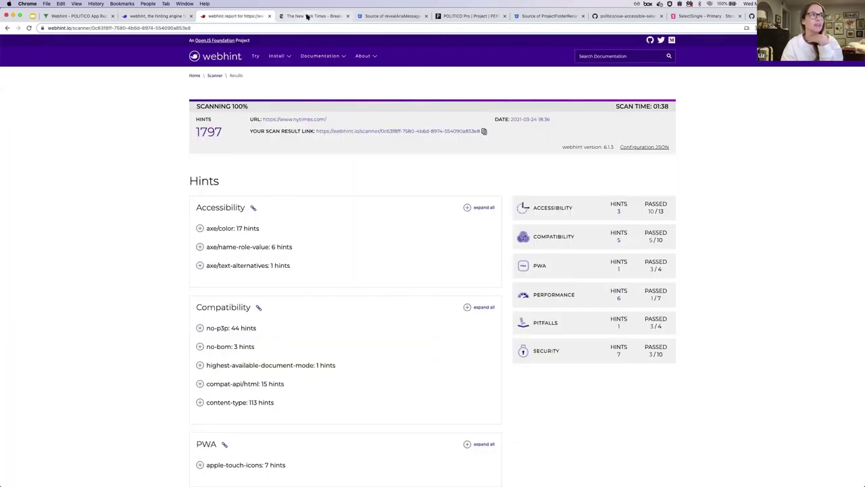
click(314, 16)
click(237, 16)
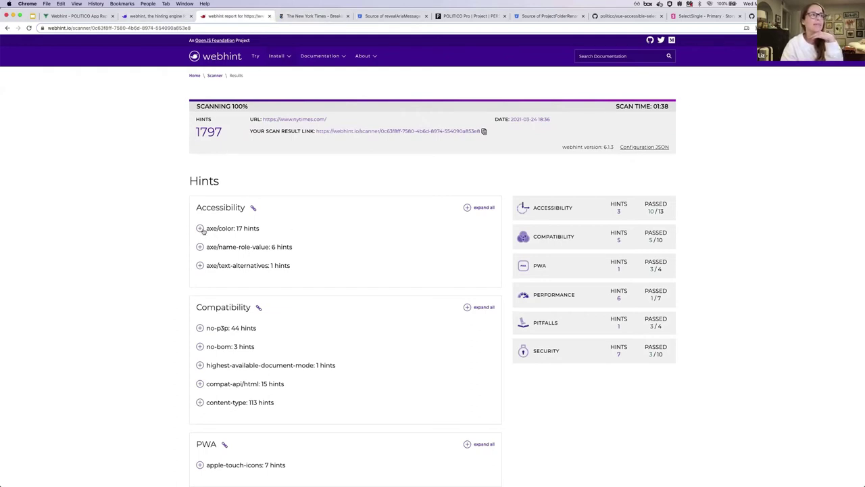
click(200, 229)
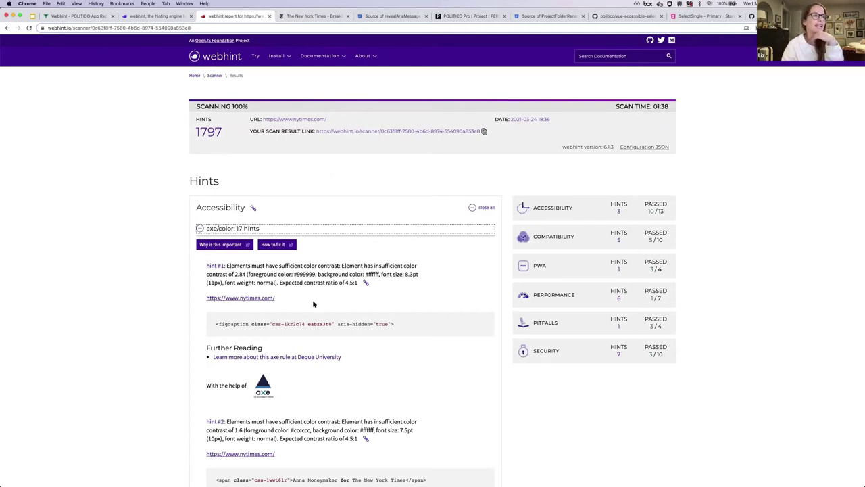
scroll(305, 327, down, 10)
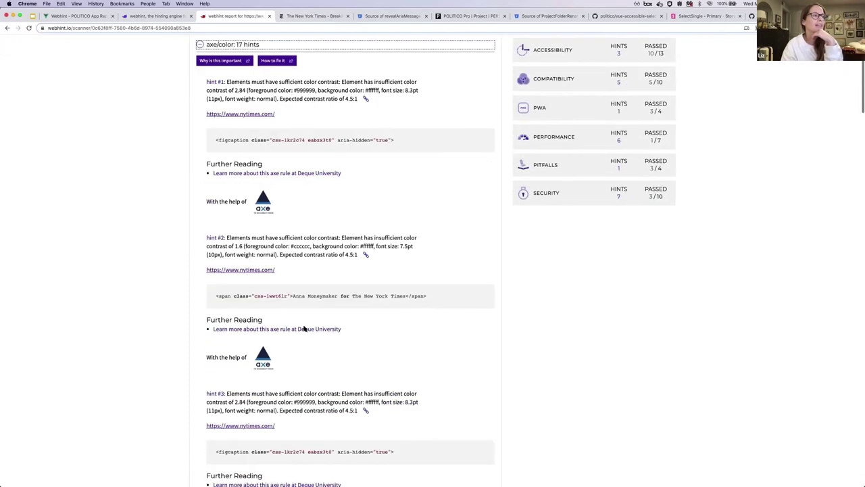
scroll(303, 330, up, 10)
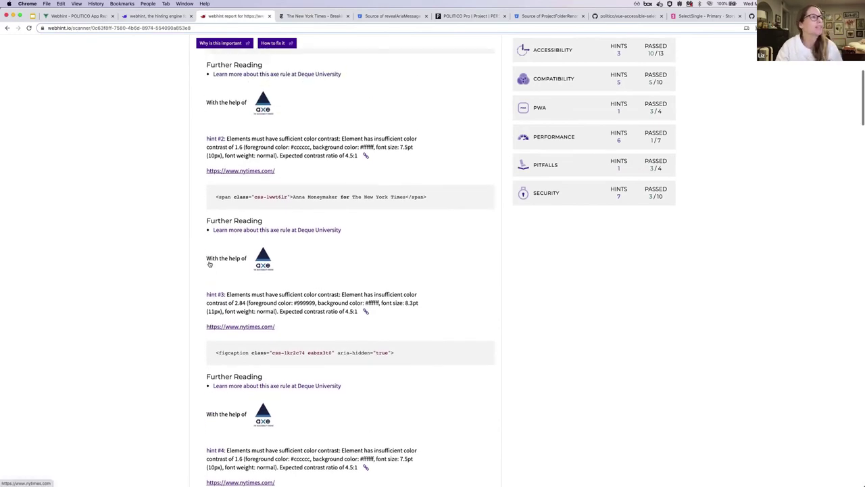
click(180, 15)
click(338, 17)
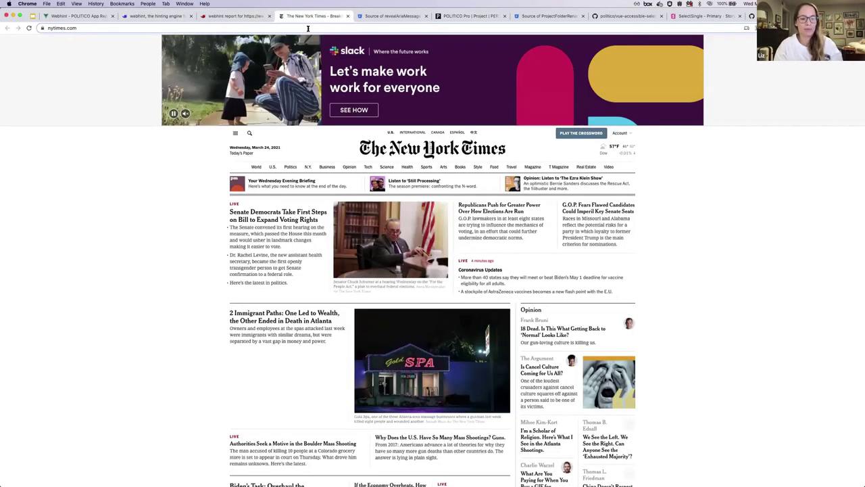
click(150, 18)
click(298, 208)
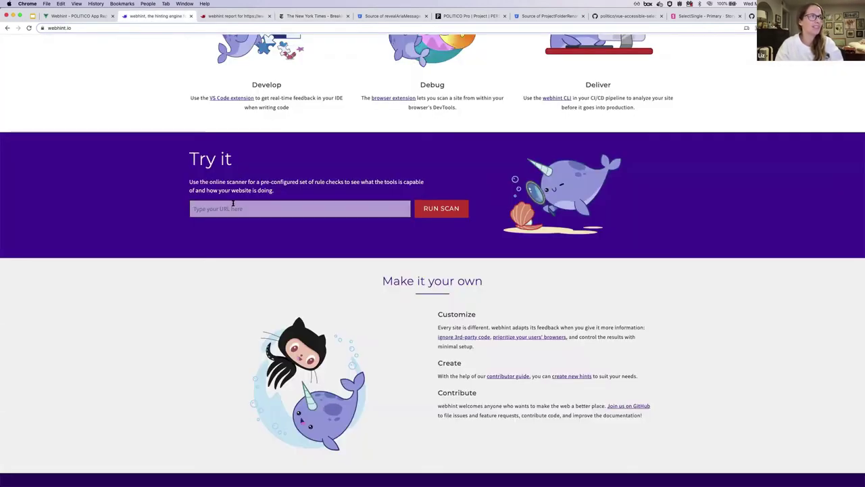
text(https://www.nytimes.com/)
click(445, 217)
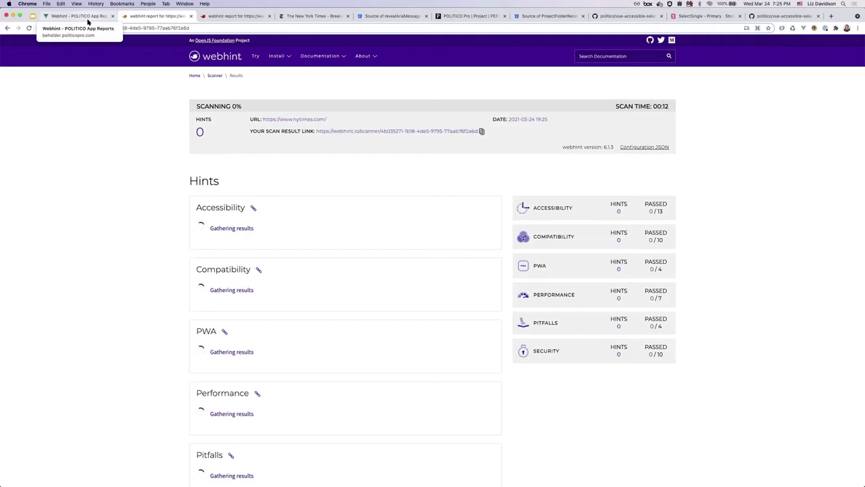
Load politico.com in place of the New York Times page.
click(257, 20)
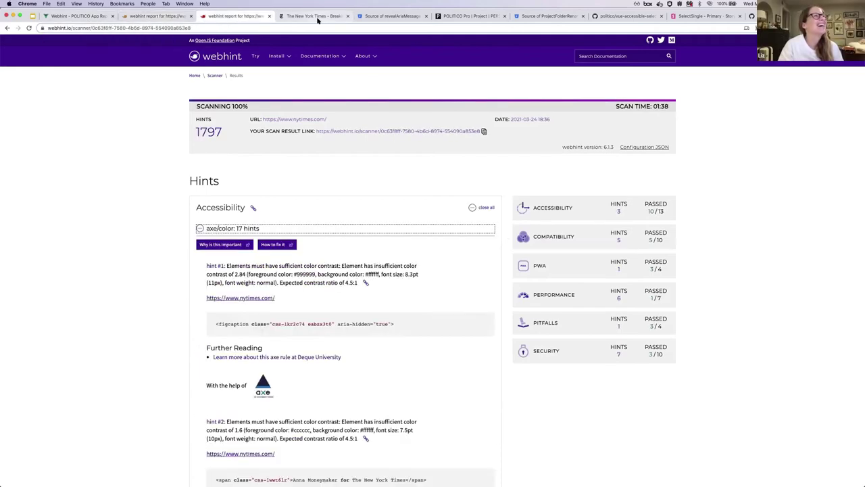
click(317, 19)
text(politico.com)
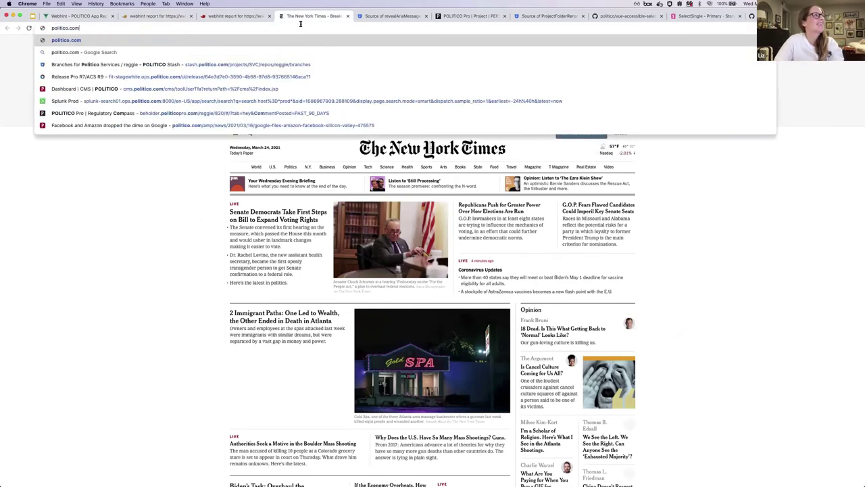
key(Return)
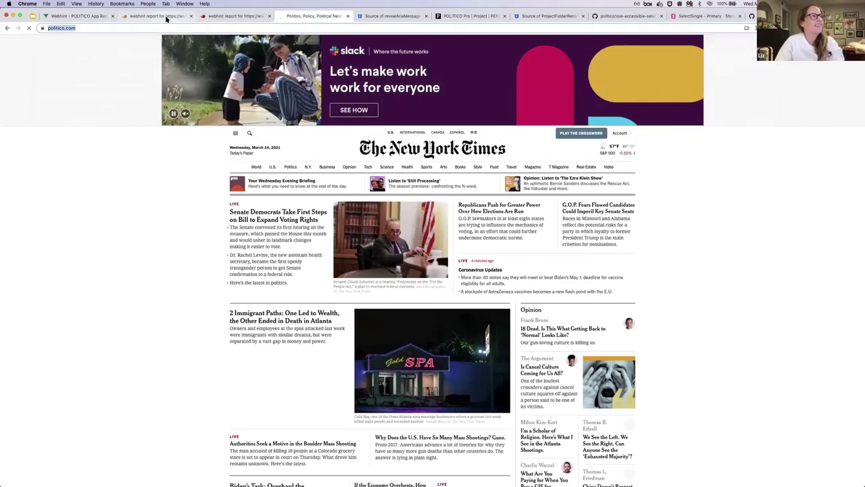
click(150, 15)
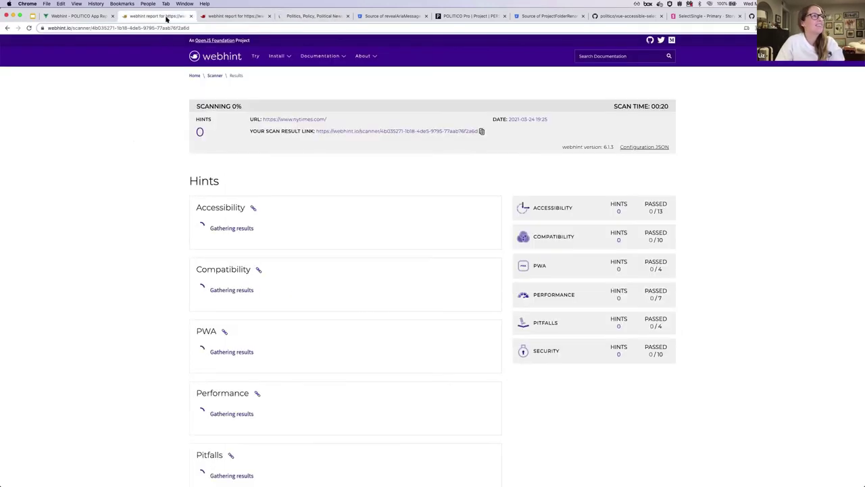
click(230, 16)
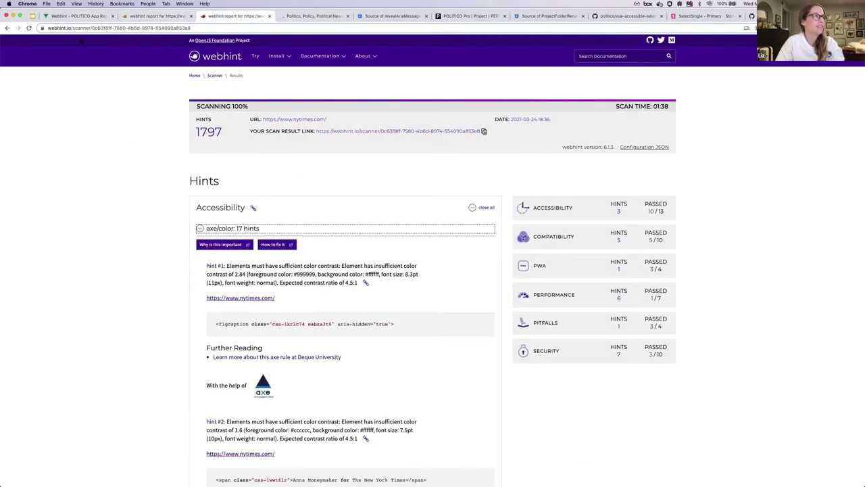
click(150, 14)
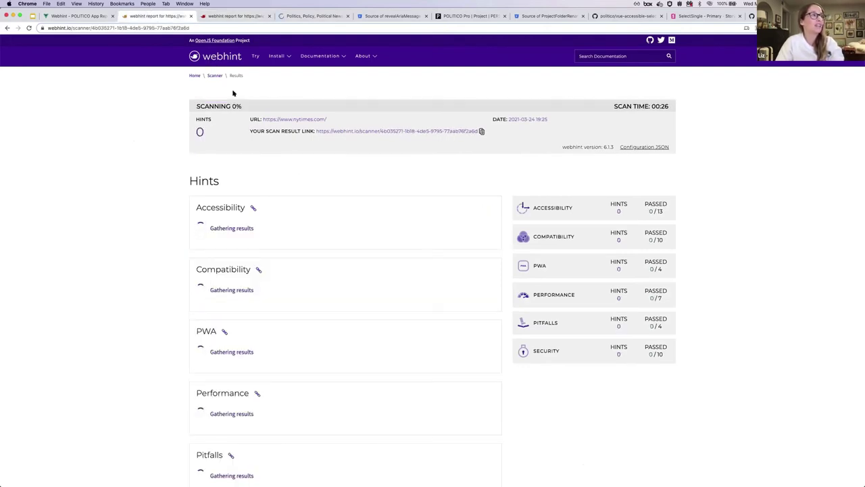
click(225, 58)
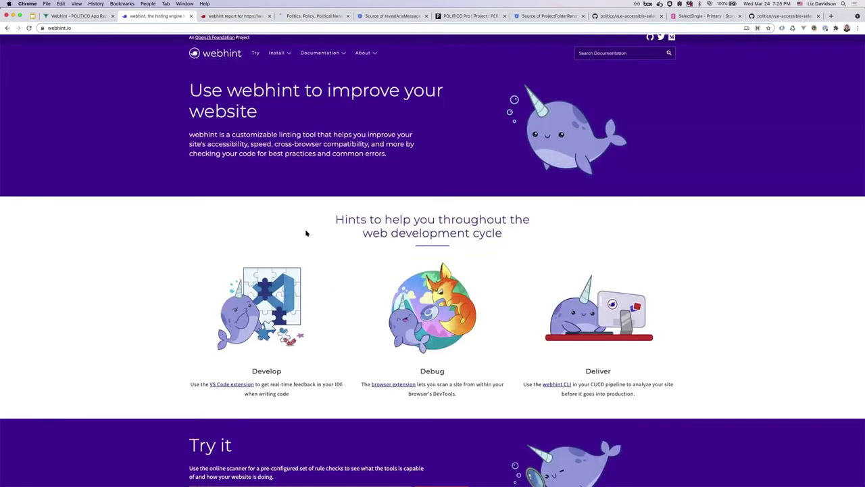
scroll(297, 365, down, 3)
click(356, 352)
text(https://www.politico.com/)
key(Return)
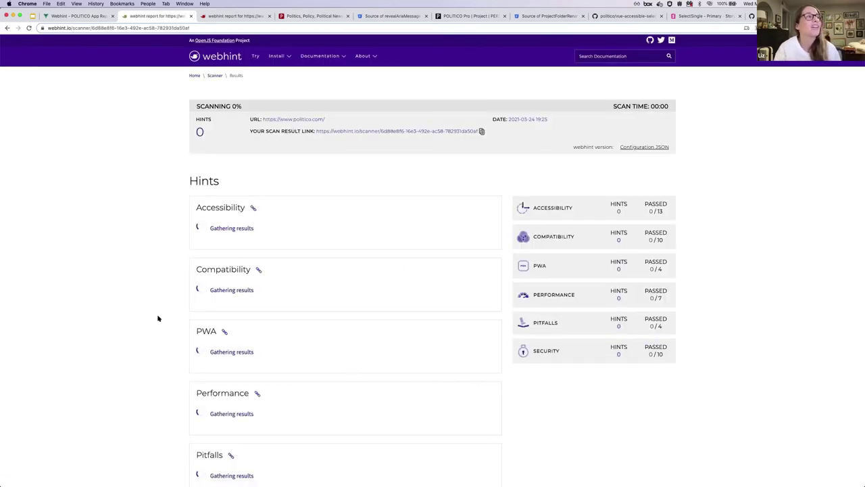
Revisit the Webhint error dashboard and open the "Example of accessibility mixin" slide in the presentation.
click(85, 17)
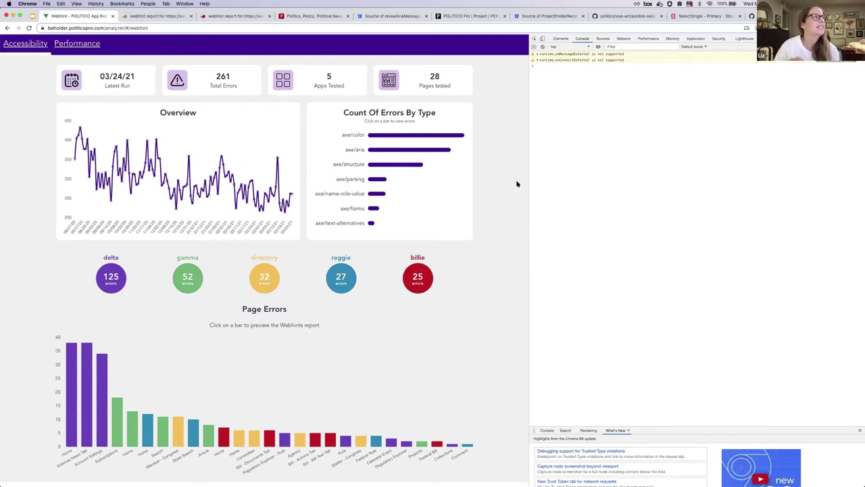
click(32, 15)
click(37, 377)
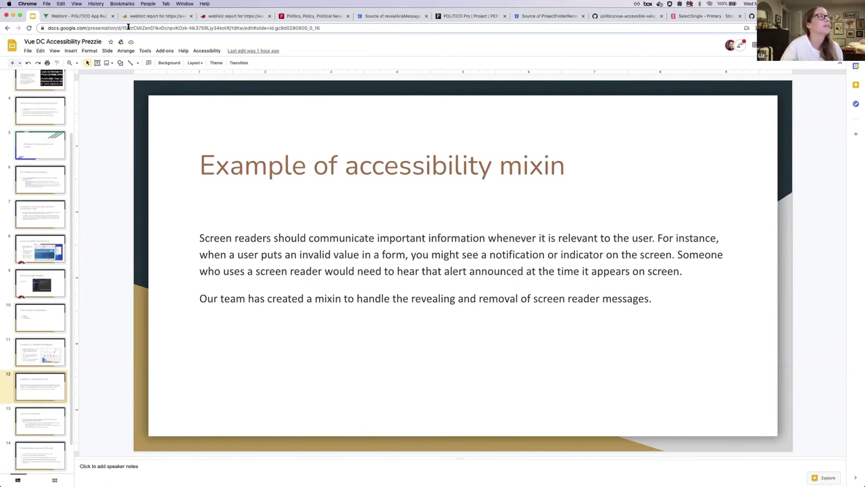
Check on the politico.com scan and open the source code of revealAriaMessage.ts.
click(237, 16)
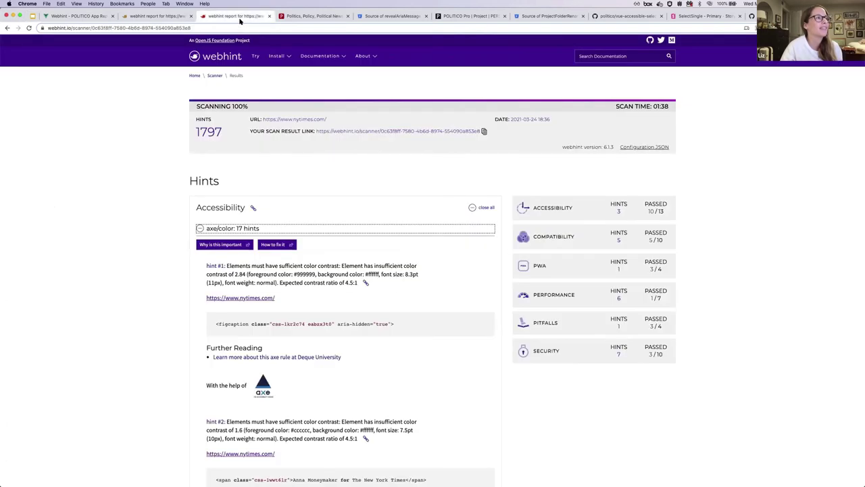
click(142, 17)
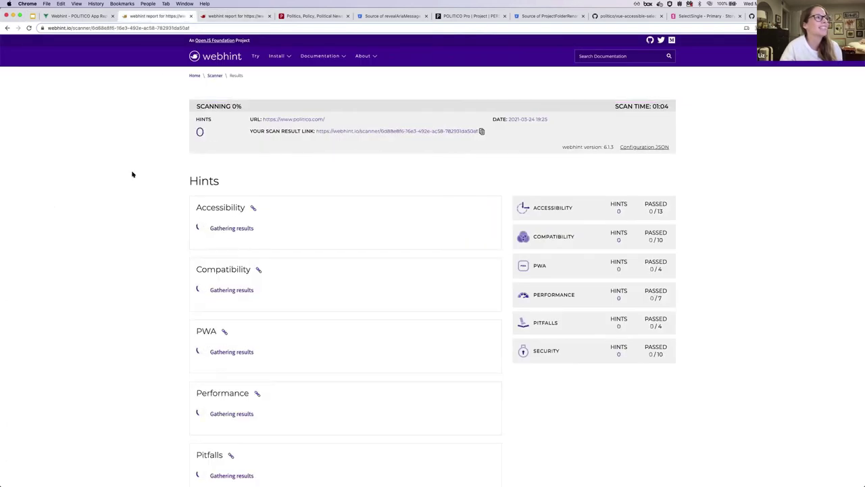
click(326, 20)
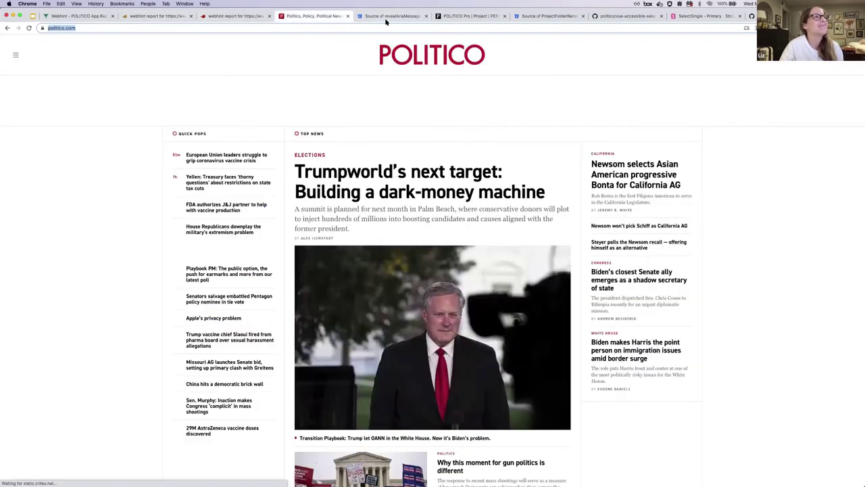
click(371, 23)
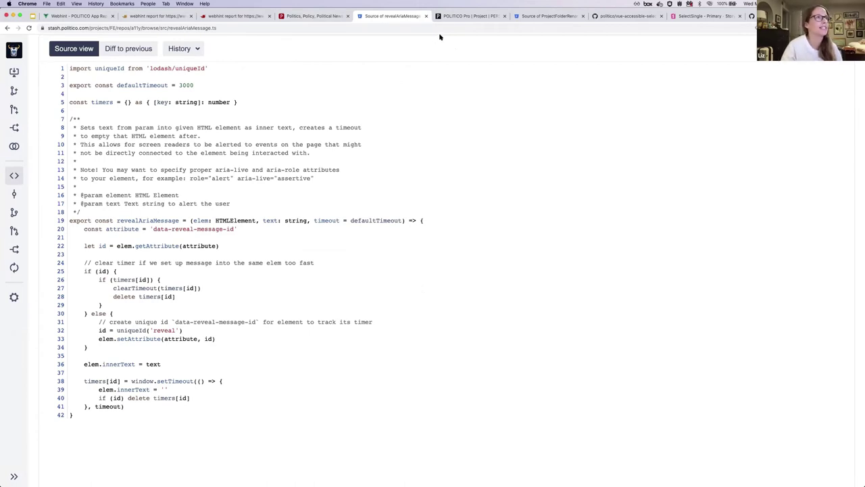
Switch to POLITICO Pro and create a folder named "New Folder" in the Personal project, acknowledging the success dialog.
click(460, 15)
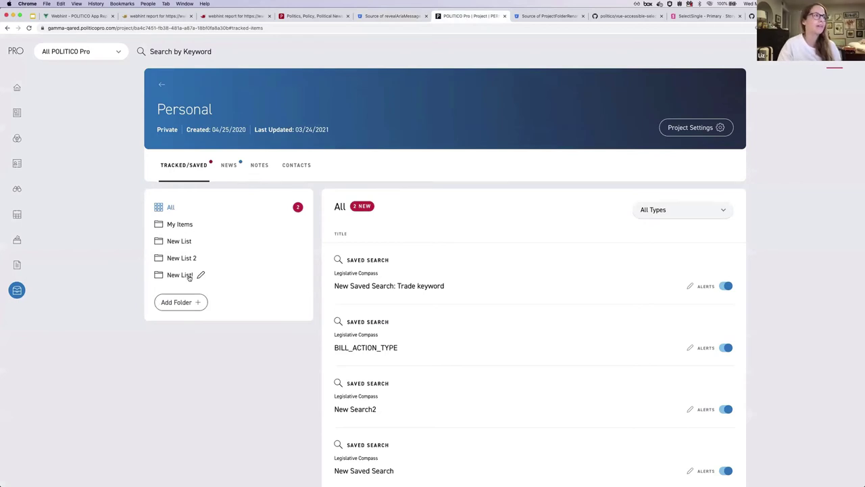
click(181, 305)
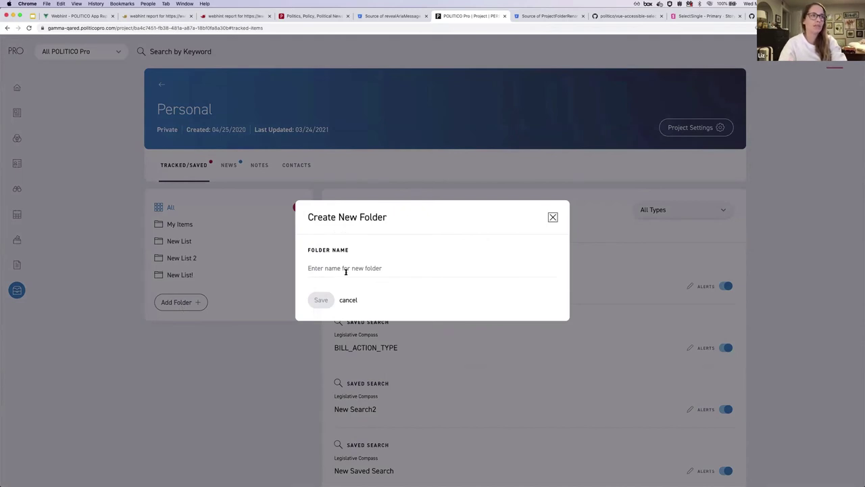
click(345, 271)
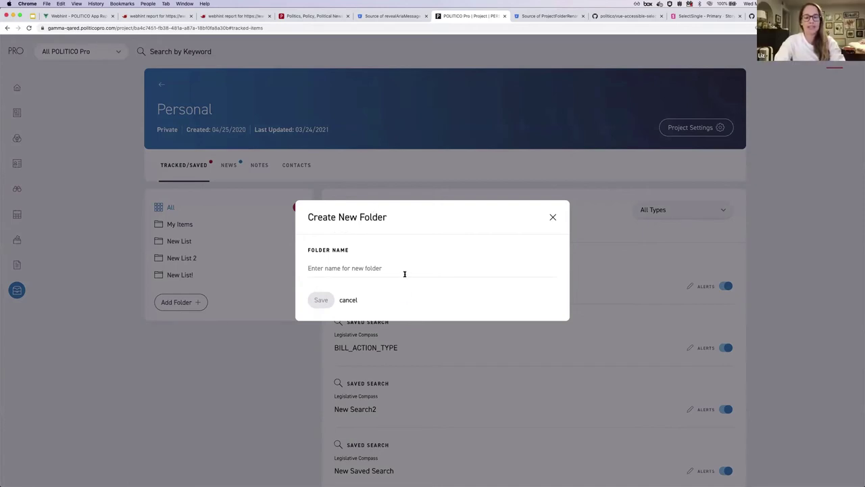
text(New Folder)
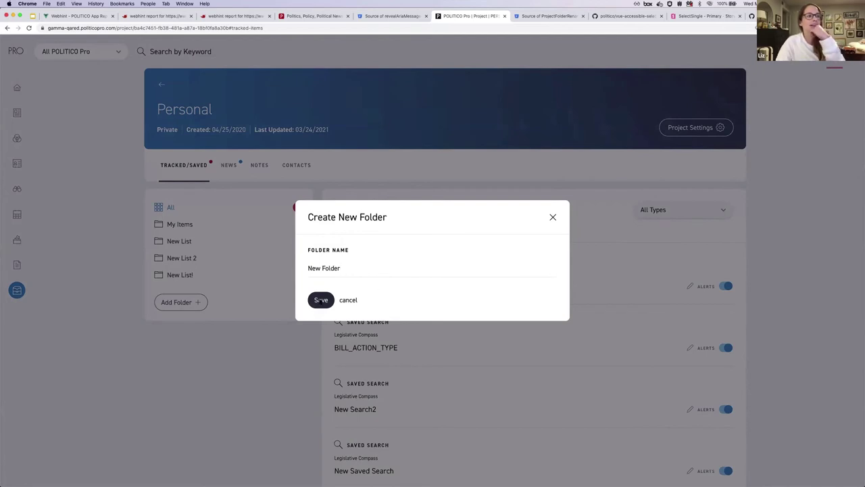
click(323, 302)
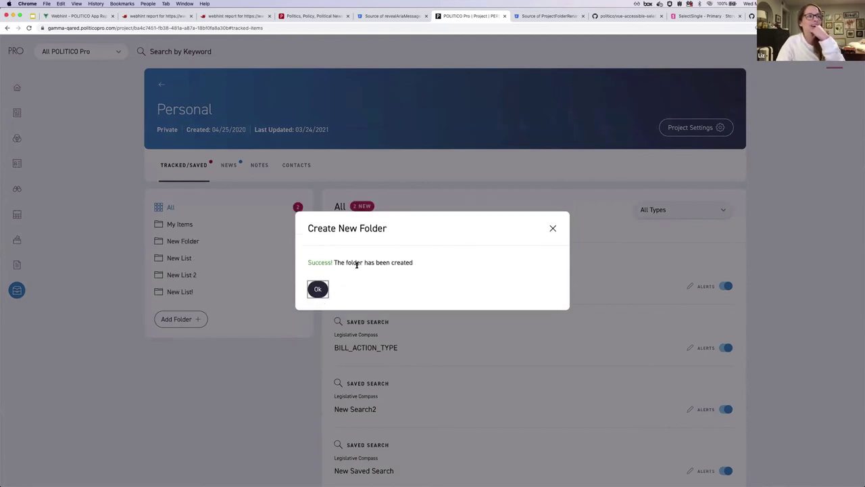
click(317, 290)
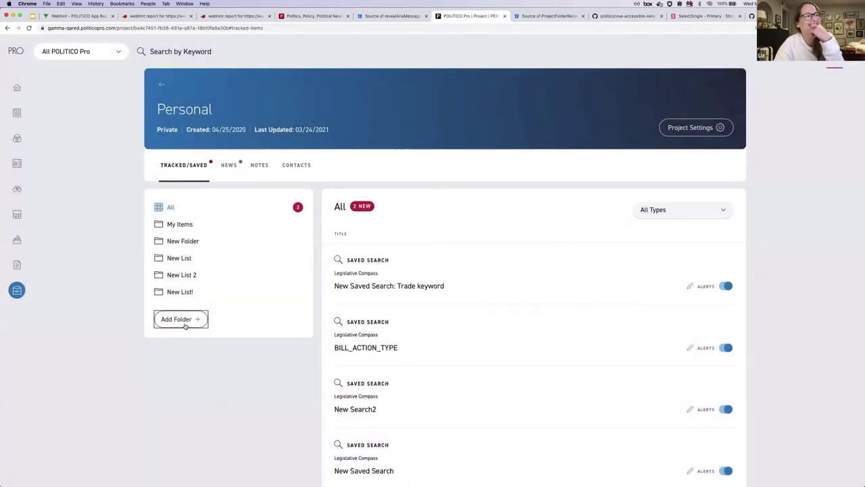
Try to create another folder with the duplicate name "New List" and highlight the validation text under the name field.
click(183, 322)
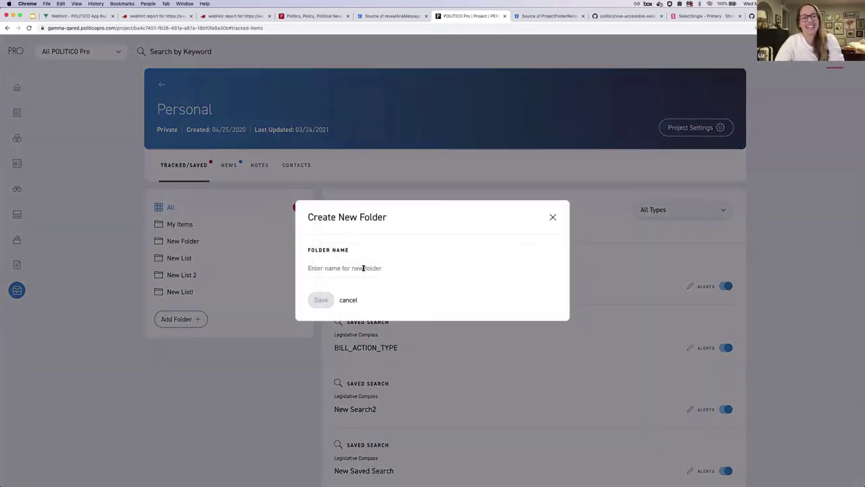
text(New List)
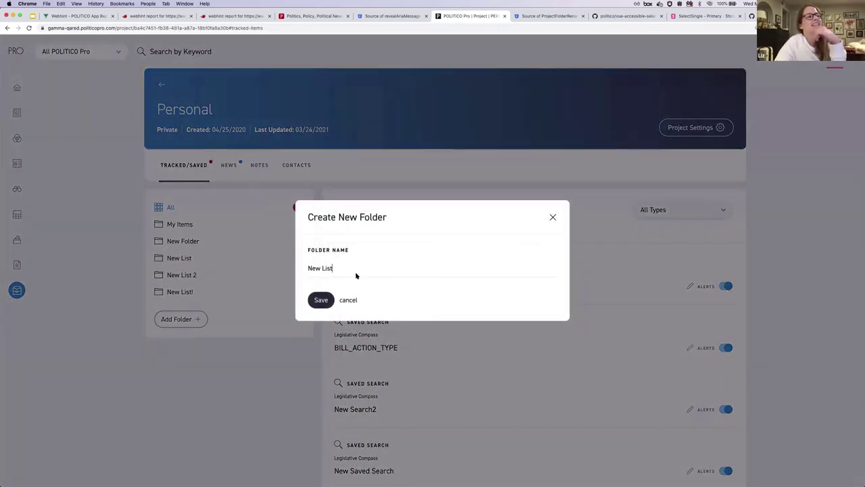
click(321, 300)
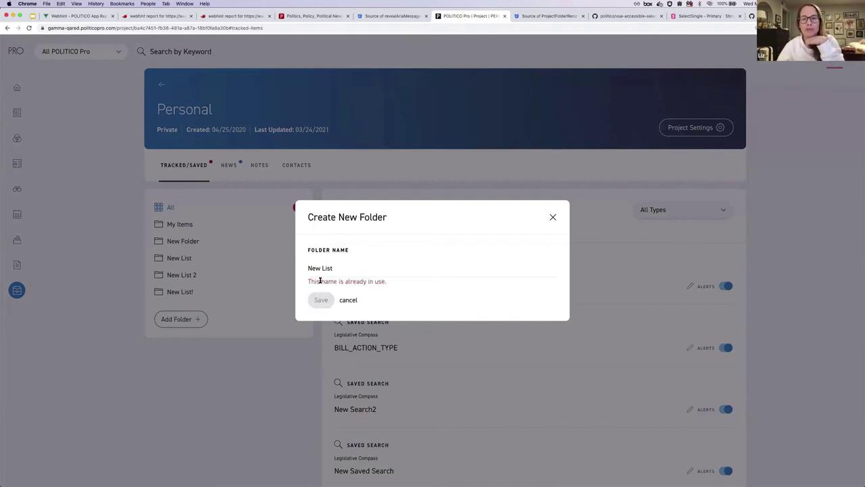
triple_click(320, 281)
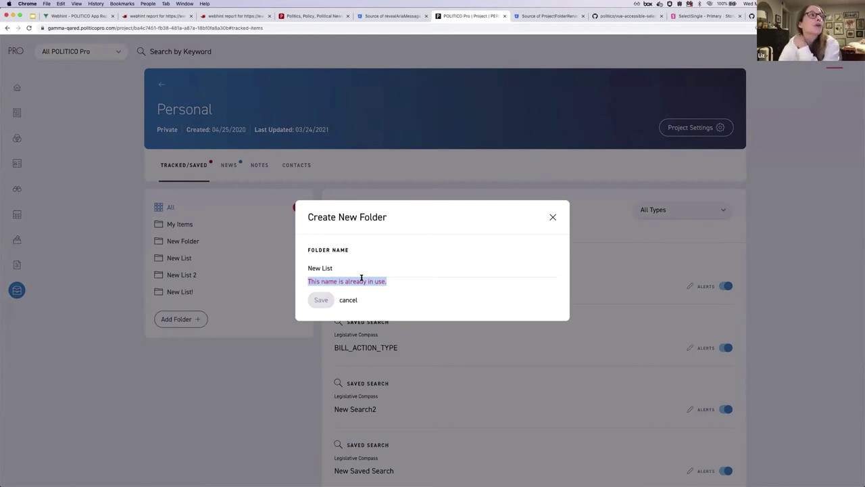
Highlight the revealAriaMessage function in its source, move the ProjectFolderRename.vue page beside it, and examine that component's imports.
click(398, 16)
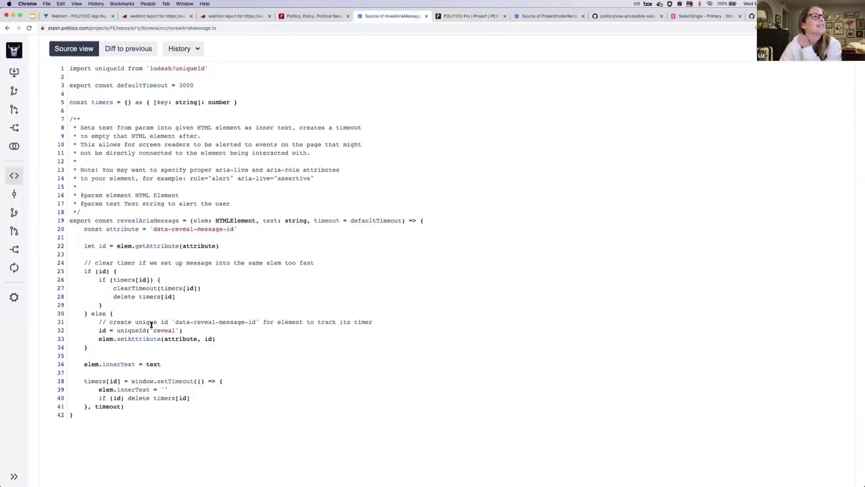
drag(70, 220, 148, 390)
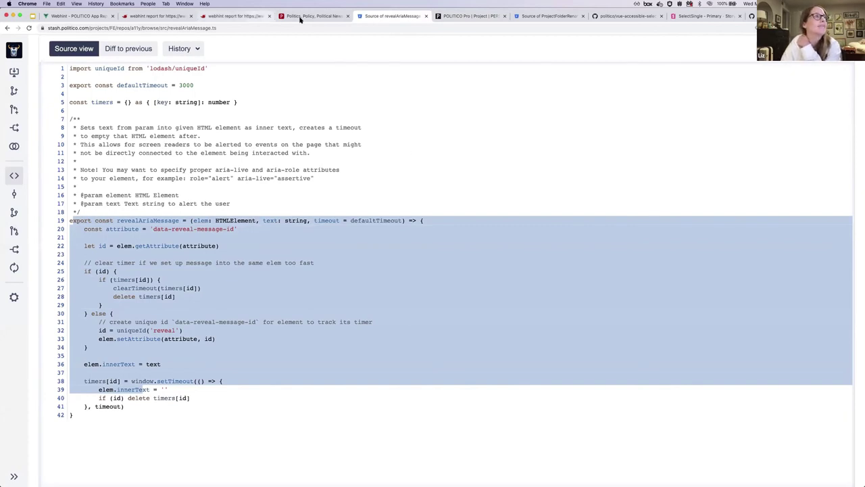
drag(562, 17, 469, 19)
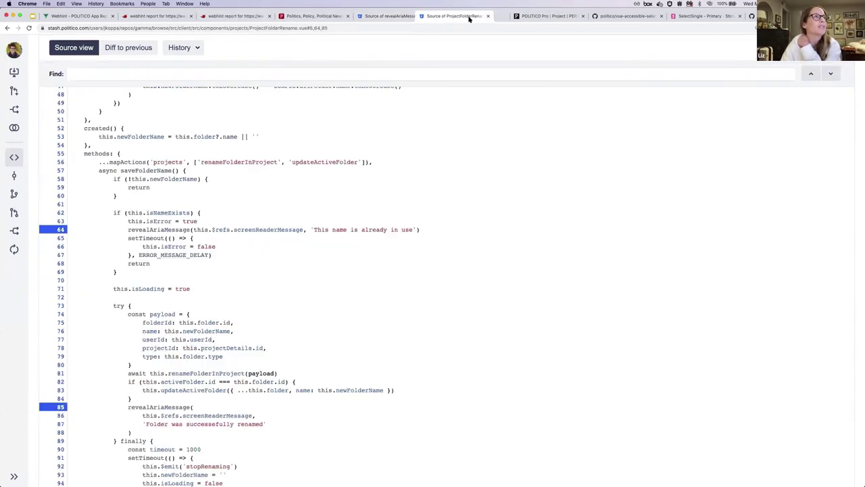
scroll(179, 244, down, 1)
scroll(180, 243, up, 2)
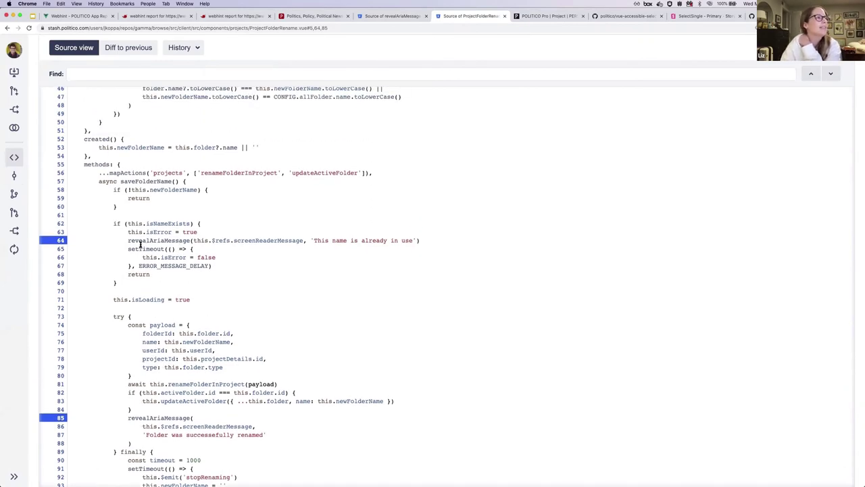
scroll(125, 236, up, 15)
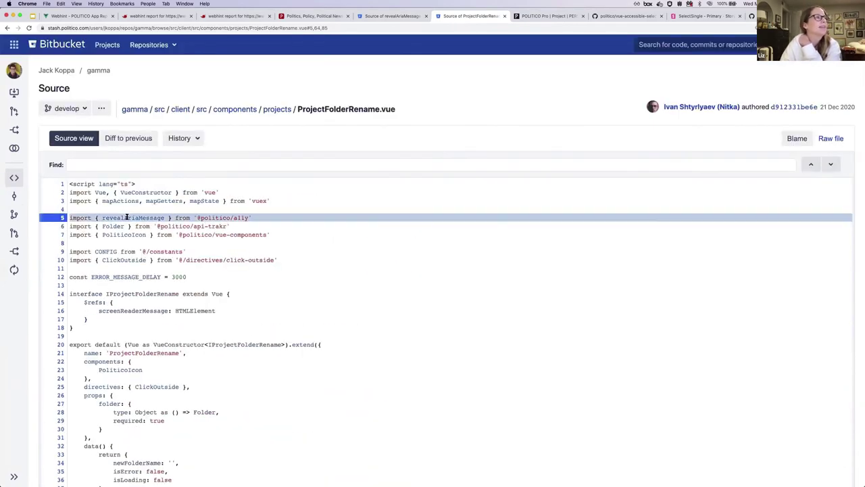
Highlight the revealAriaMessage call on line 64 of ProjectFolderRename.vue, including its element reference and message text arguments.
scroll(240, 387, down, 10)
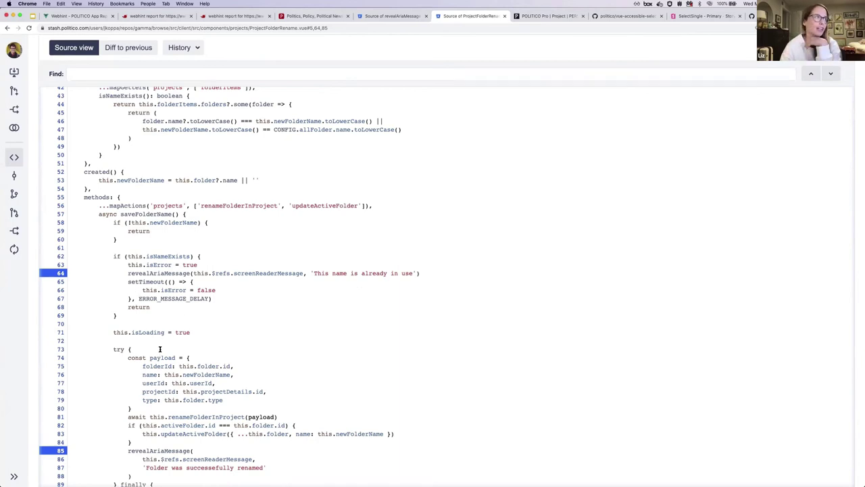
scroll(169, 332, down, 3)
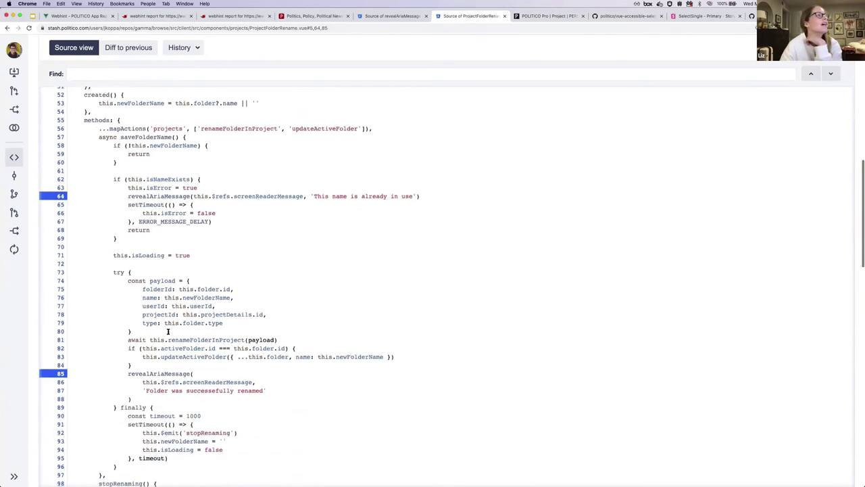
triple_click(150, 196)
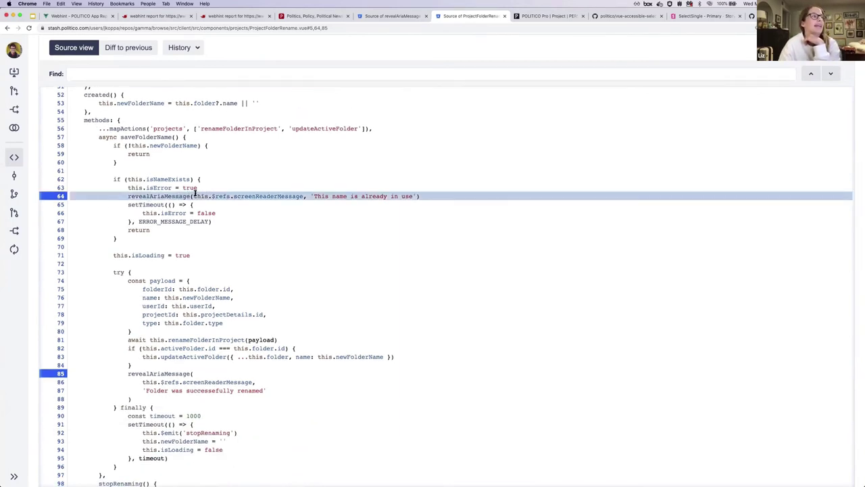
drag(194, 196, 307, 197)
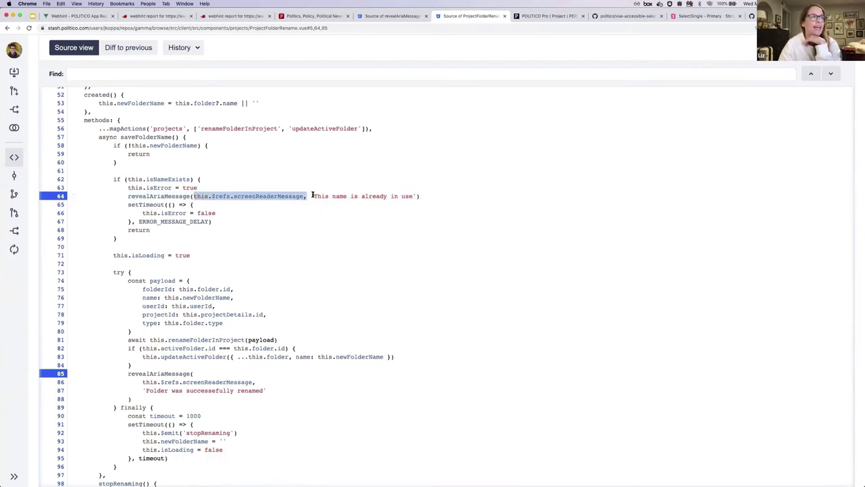
drag(310, 196, 417, 197)
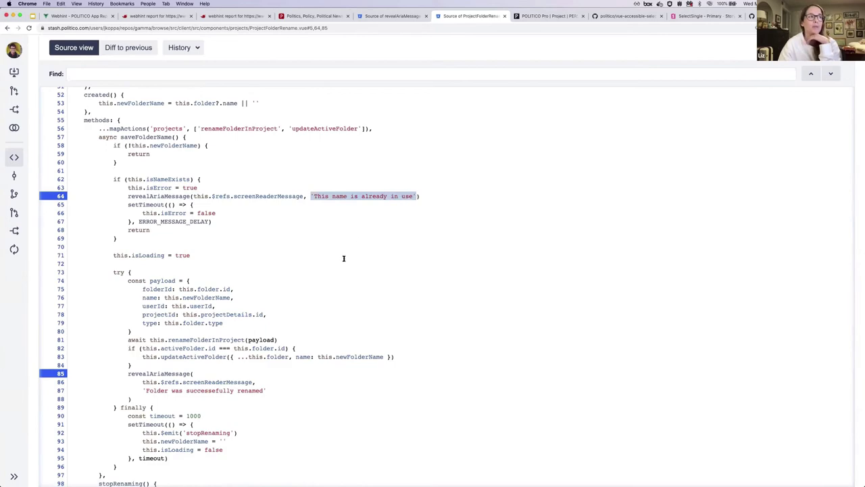
Examine the template section of ProjectFolderRename.vue and highlight isNameExists in the condition on line 62.
scroll(344, 258, down, 10)
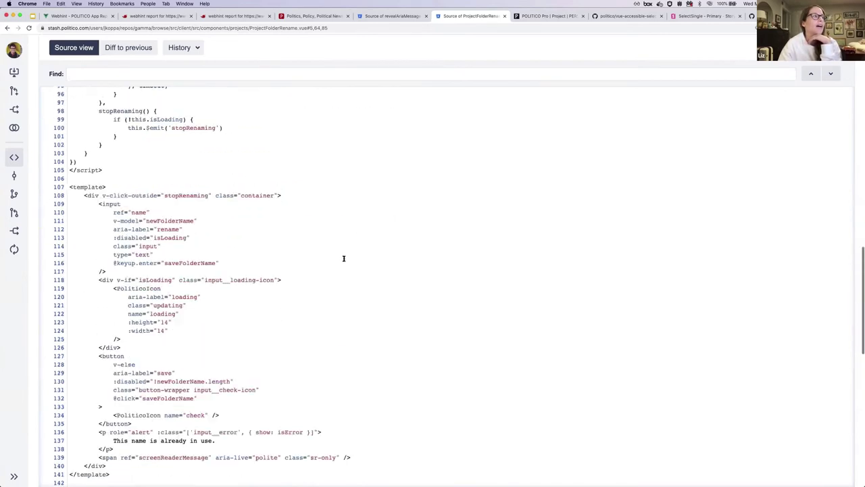
scroll(343, 259, up, 10)
scroll(200, 236, up, 1)
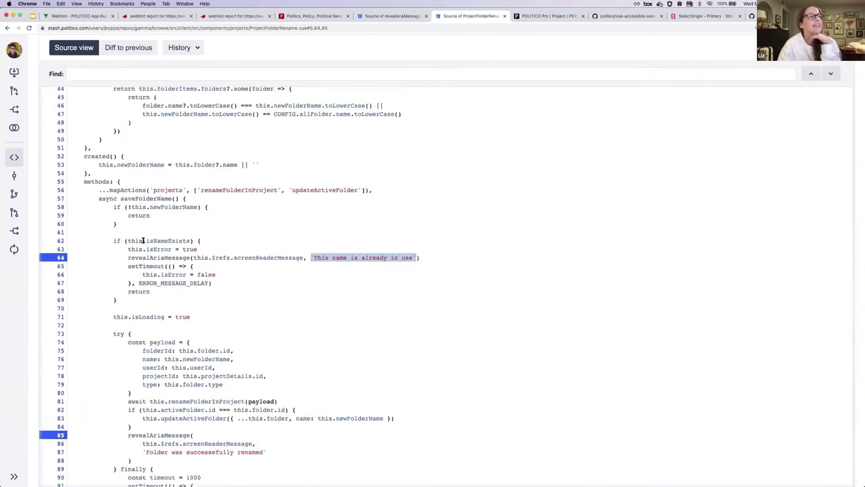
click(150, 240)
double_click(149, 240)
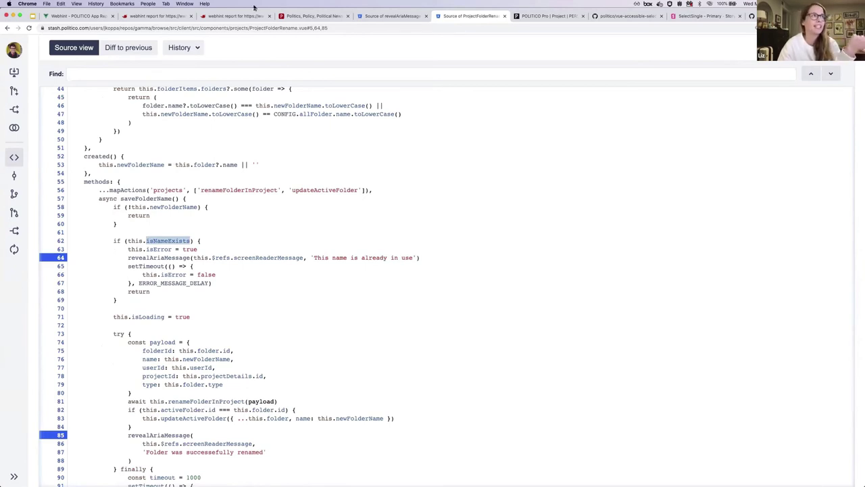
Return to POLITICO Pro, dismiss the open folder dialog, and start a new folder with the screen reader running.
click(540, 17)
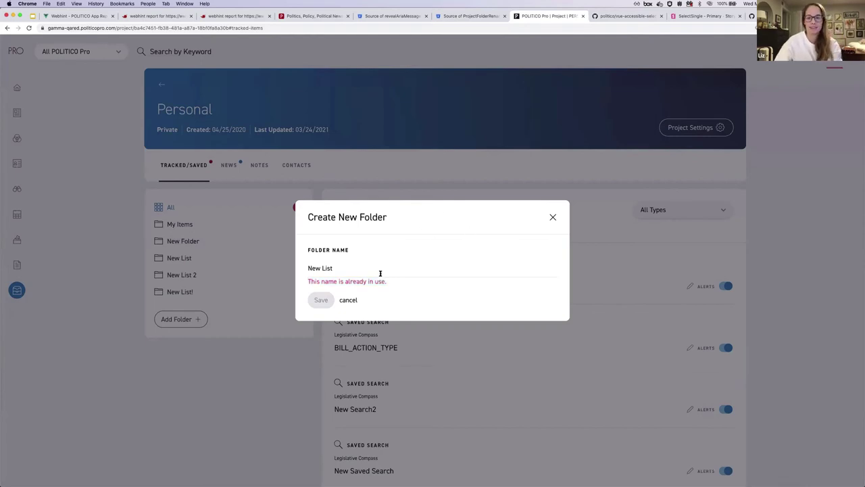
click(553, 216)
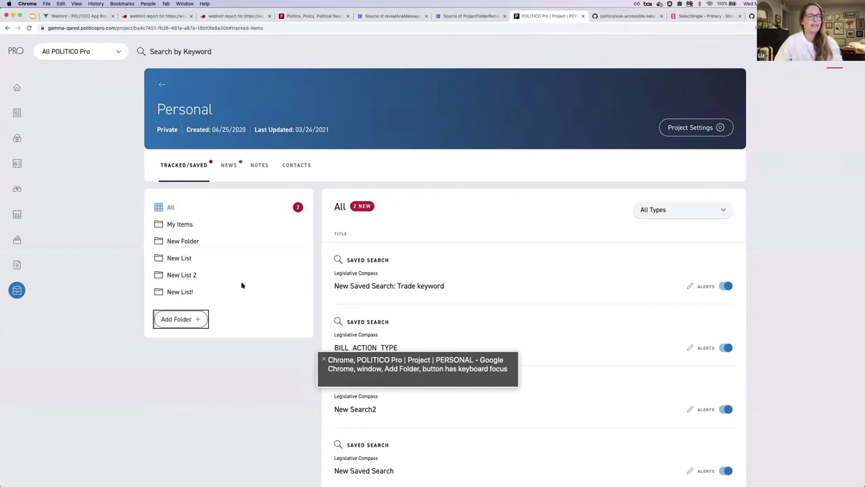
key(Tab)
key(shift+Tab)
key(Return)
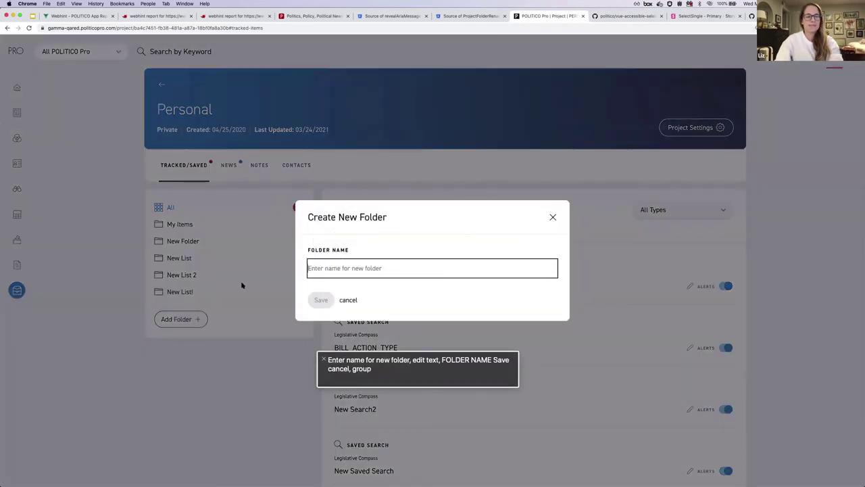
Enter the duplicate name "New List" for the folder and try to save it with the screen reader on.
text(New li)
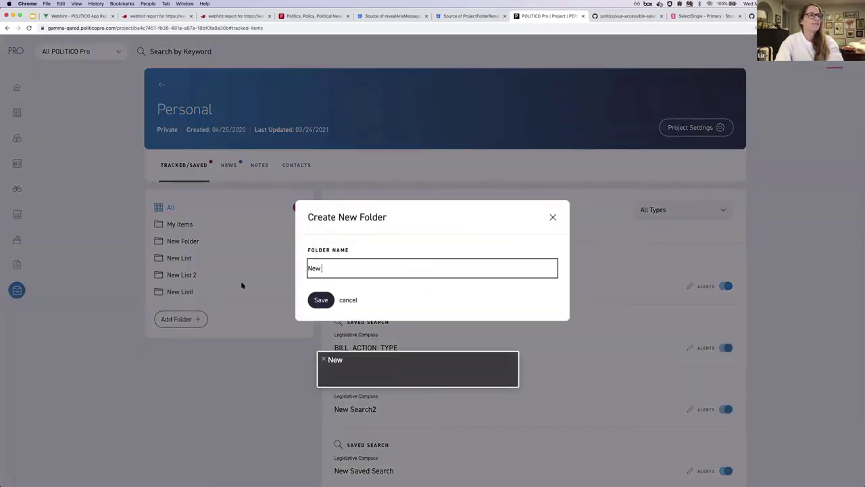
key(BackSpace)
key(BackSpace)
text(List)
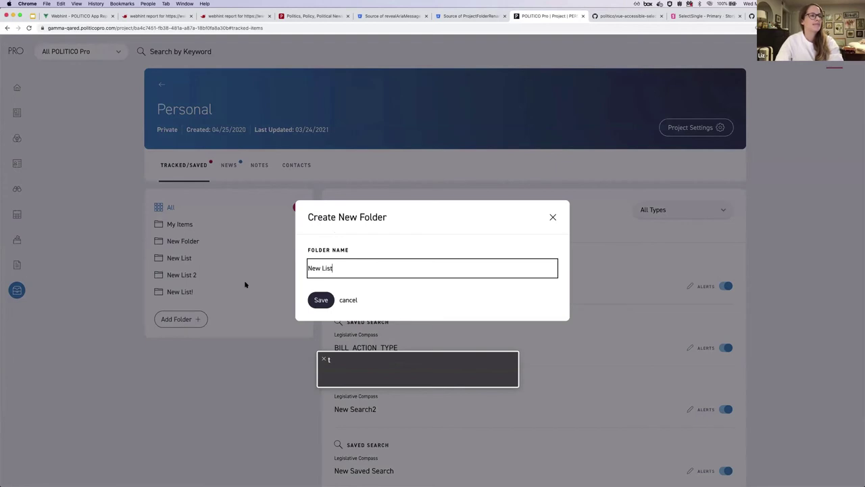
key(Tab)
key(Return)
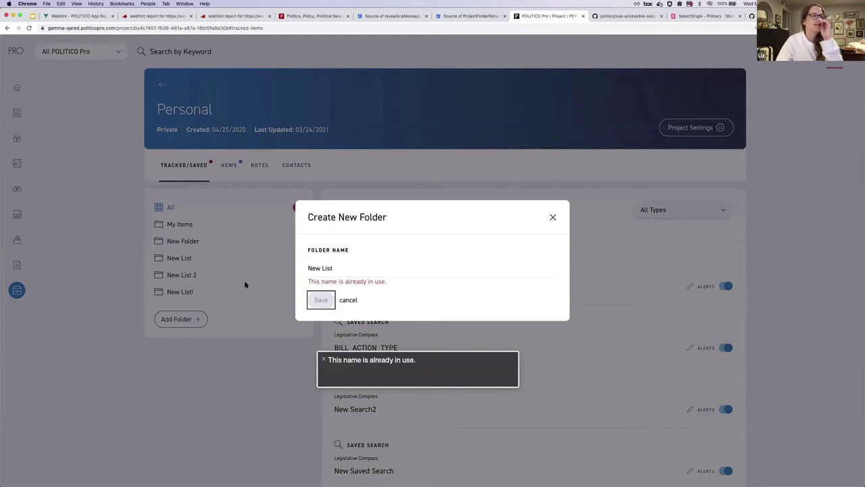
Change the folder name to "New List 3", save it, and close the screen reader caption box and the folder dialog.
key(shift+Tab)
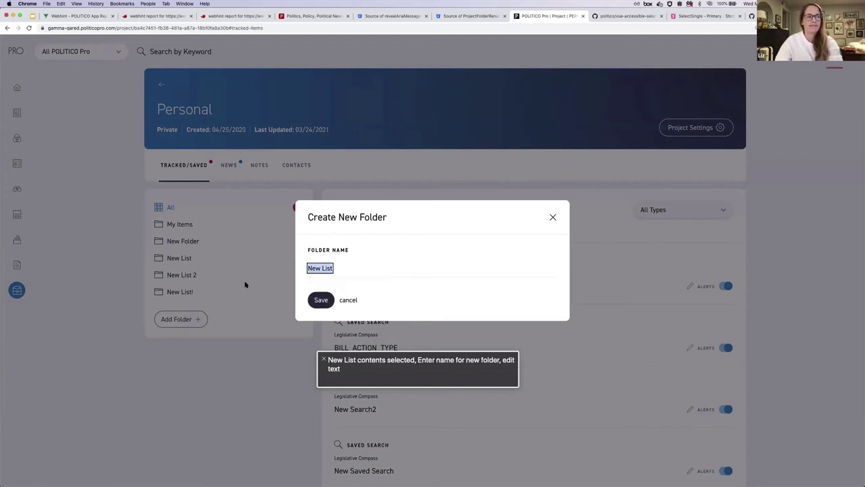
key(Right)
text(3)
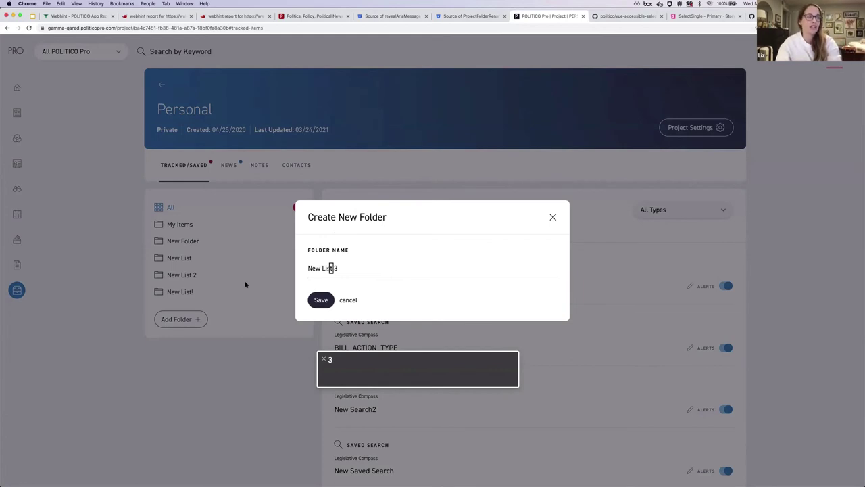
key(Tab)
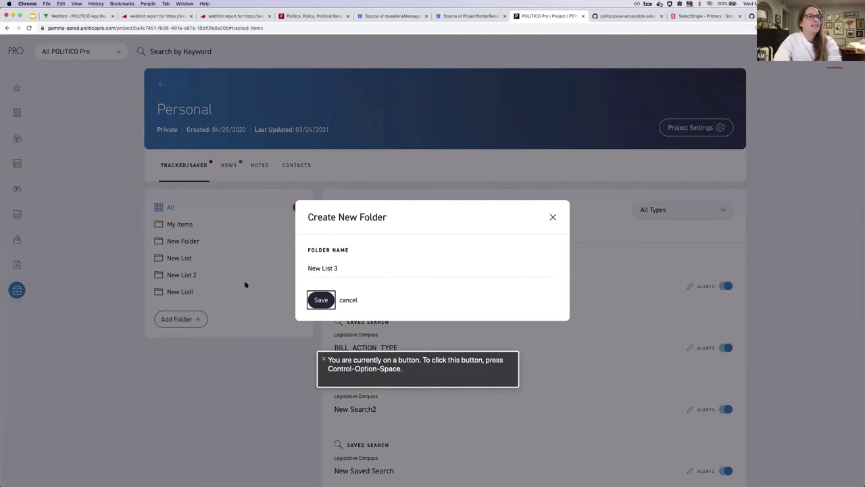
key(ctrl+alt+space)
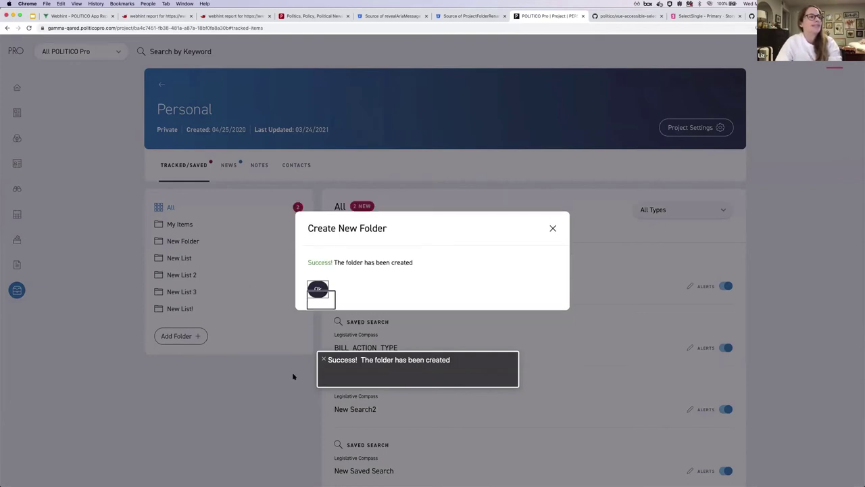
click(323, 360)
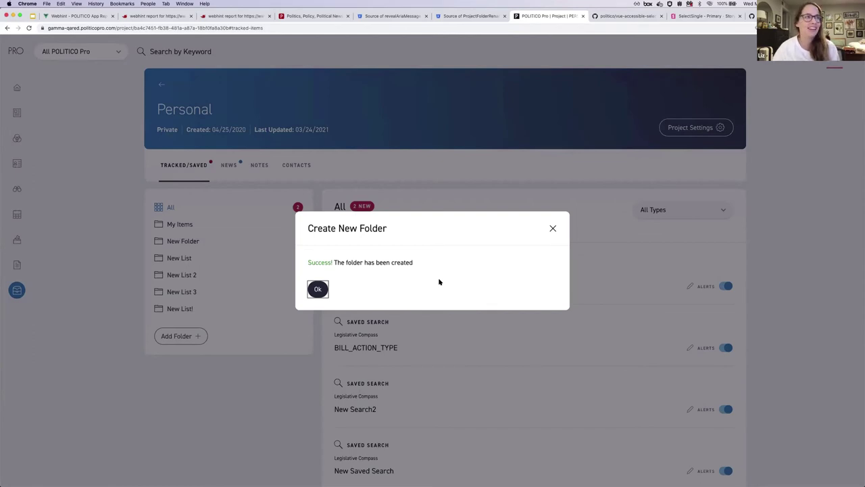
click(553, 229)
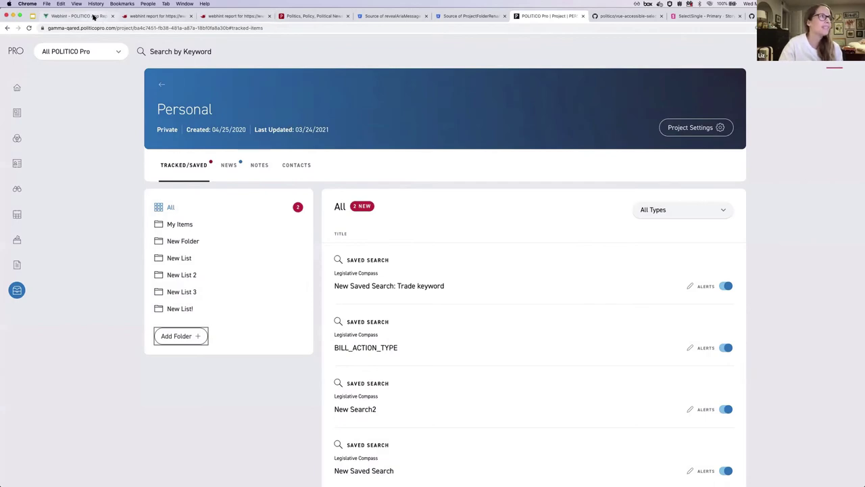
Check the presentation's "Example of accessibility mixin" slide and return to the revealAriaMessage.ts source.
click(46, 15)
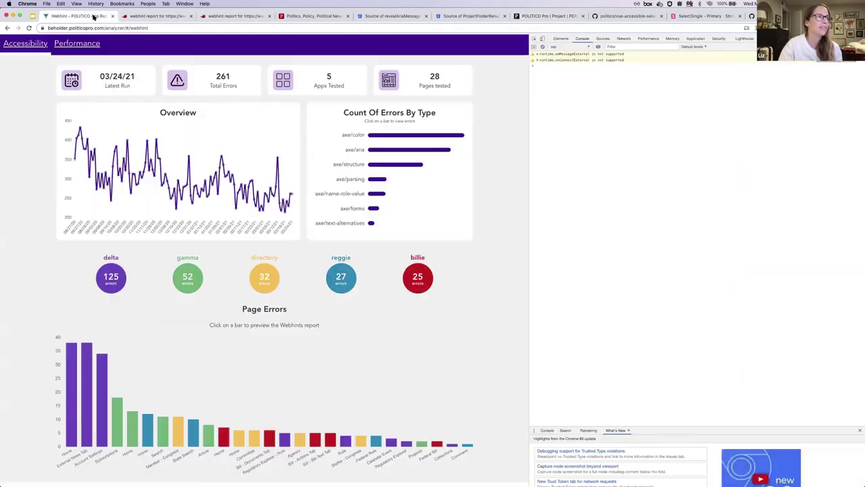
click(32, 15)
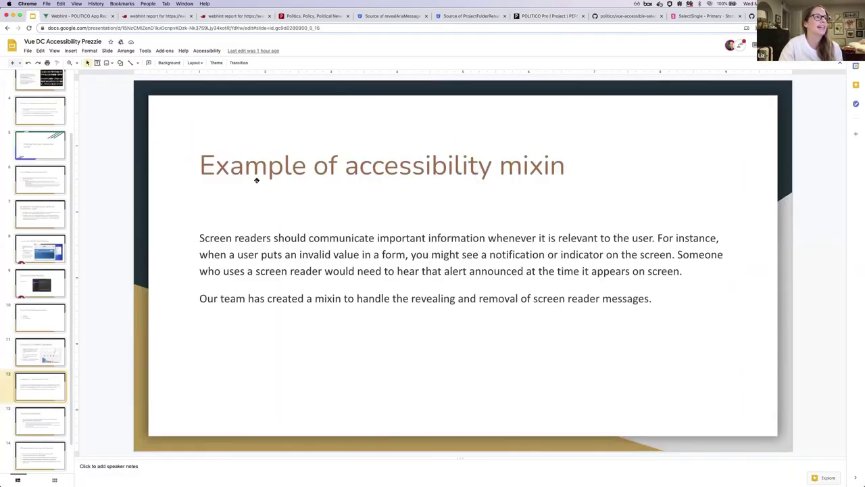
click(406, 16)
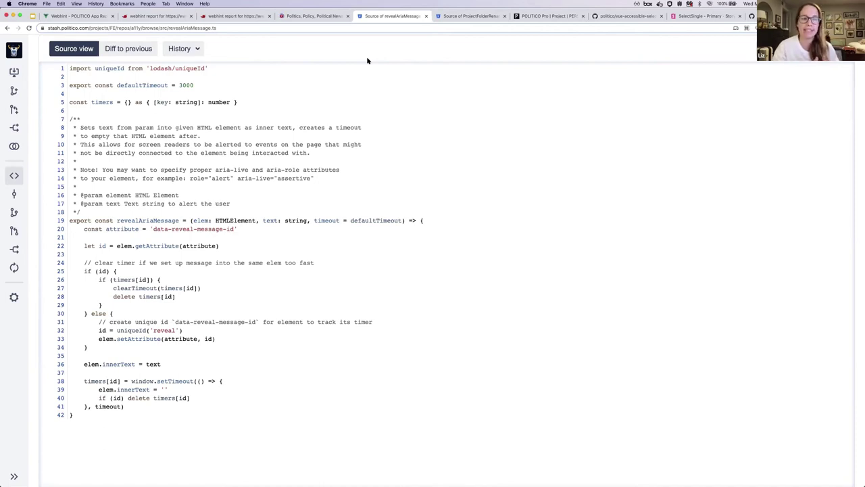
Bring up the Webhint accessibility dashboard, then show and dismiss the desktop's overview of open windows.
click(58, 16)
key(ctrl+Up)
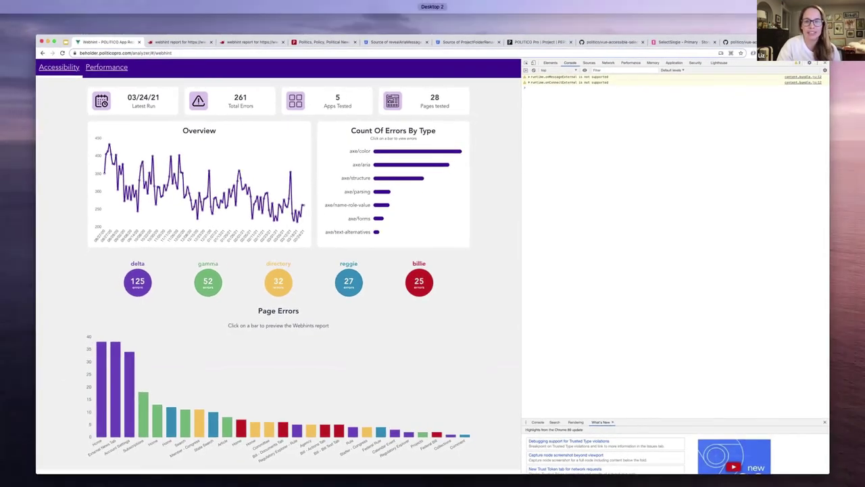
key(ctrl+Up)
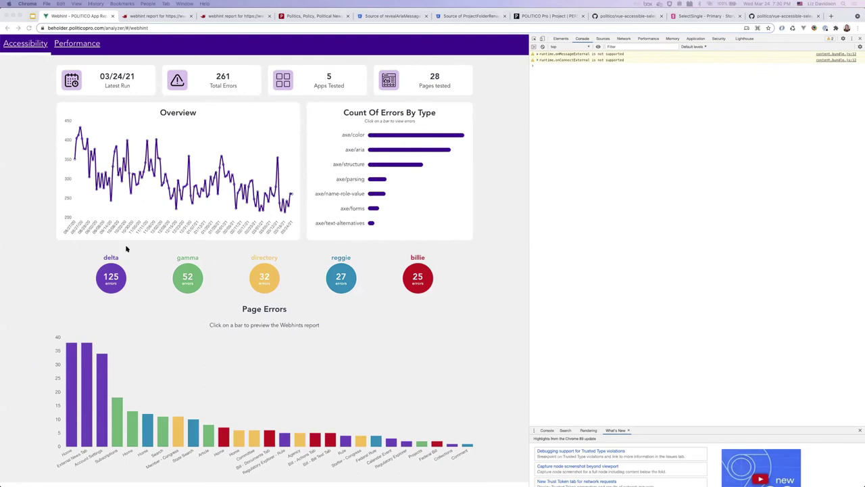
Return to the Vue DC Accessibility Prezzie presentation and open slide 13, "Vue accessible select".
click(32, 15)
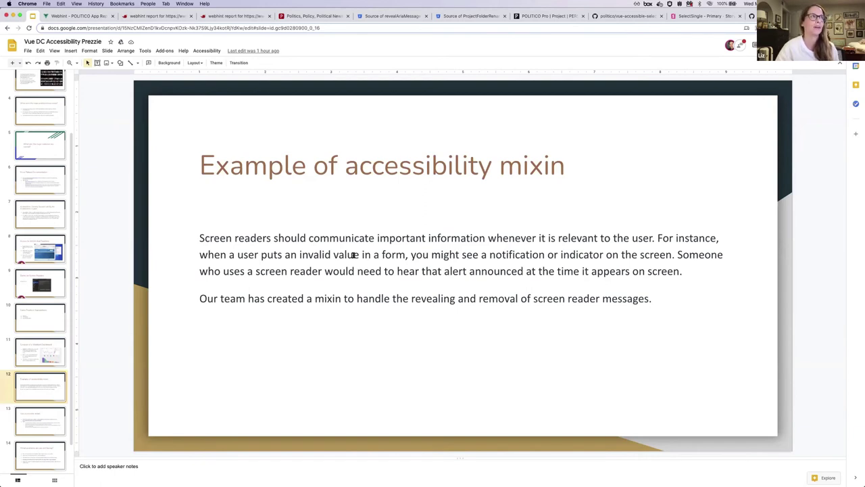
scroll(54, 373, down, 2)
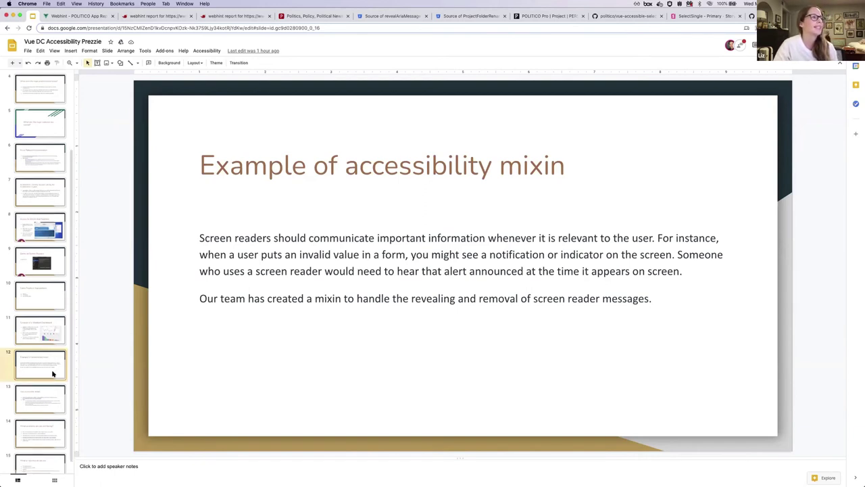
click(43, 398)
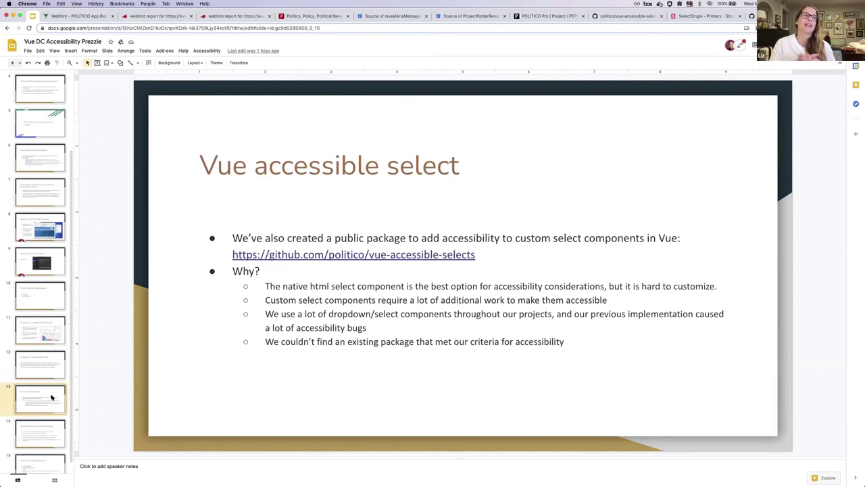
Open the slide's link to the politico/vue-accessible-selects GitHub repository and examine its README down to the Current Usage section.
click(364, 255)
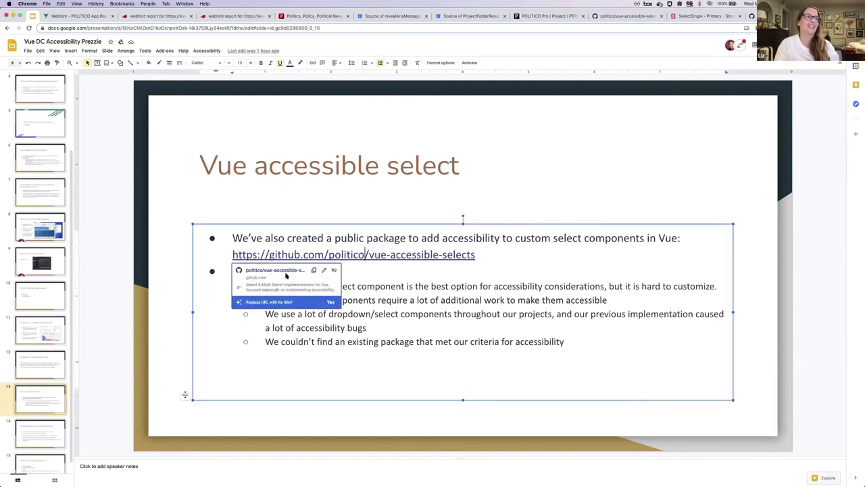
click(288, 270)
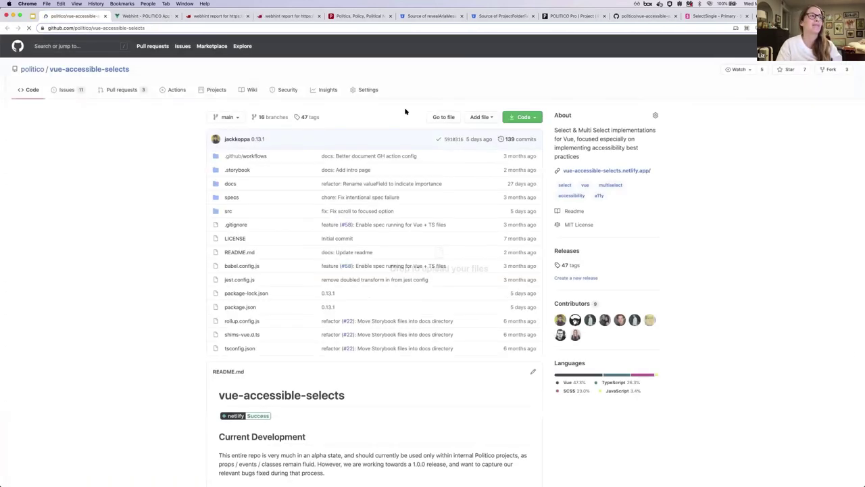
scroll(92, 223, down, 1)
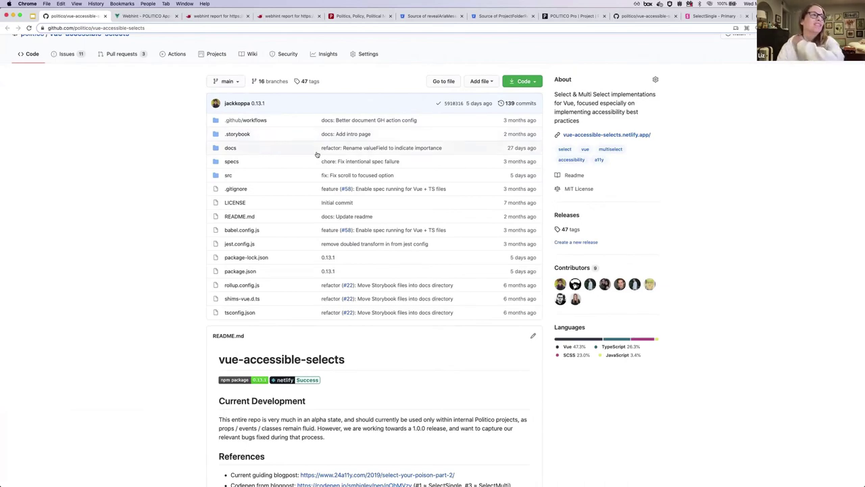
scroll(4, 301, down, 2)
scroll(150, 391, down, 4)
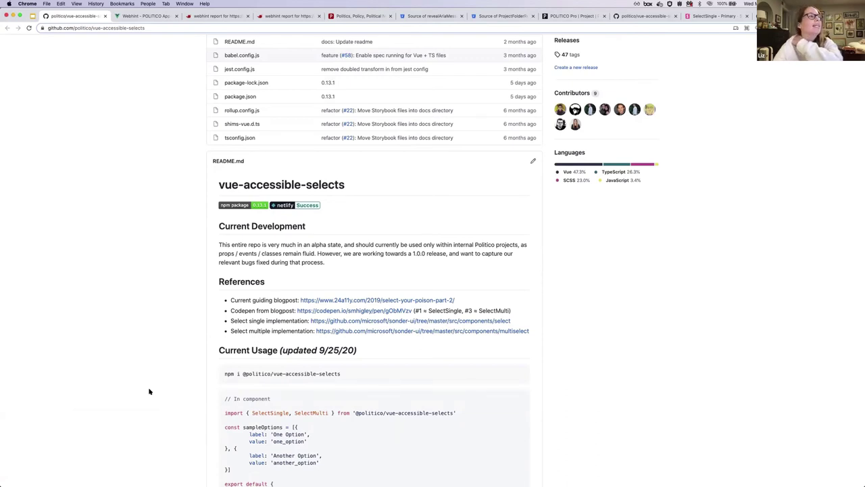
Return to the "Vue accessible select" slide and highlight the word "select" in the point about custom select components.
click(33, 15)
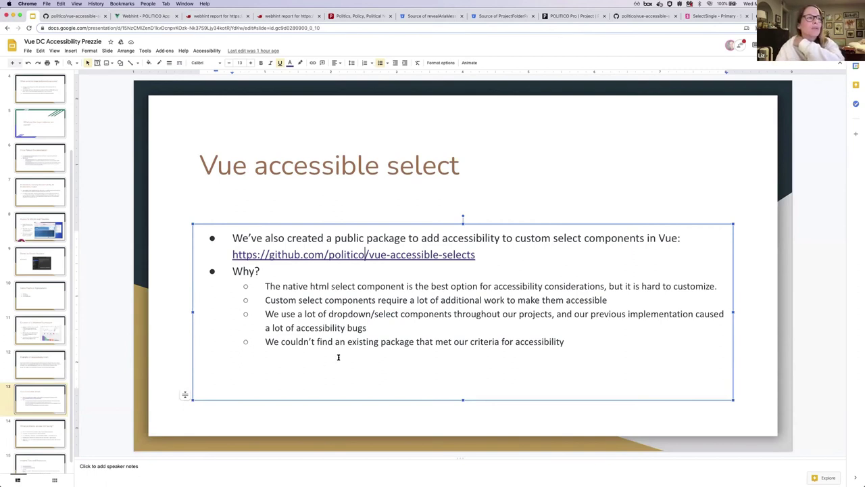
double_click(314, 295)
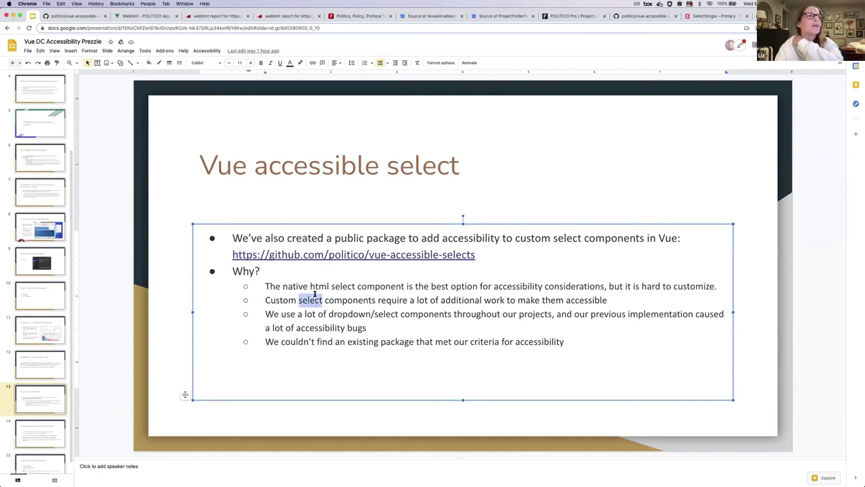